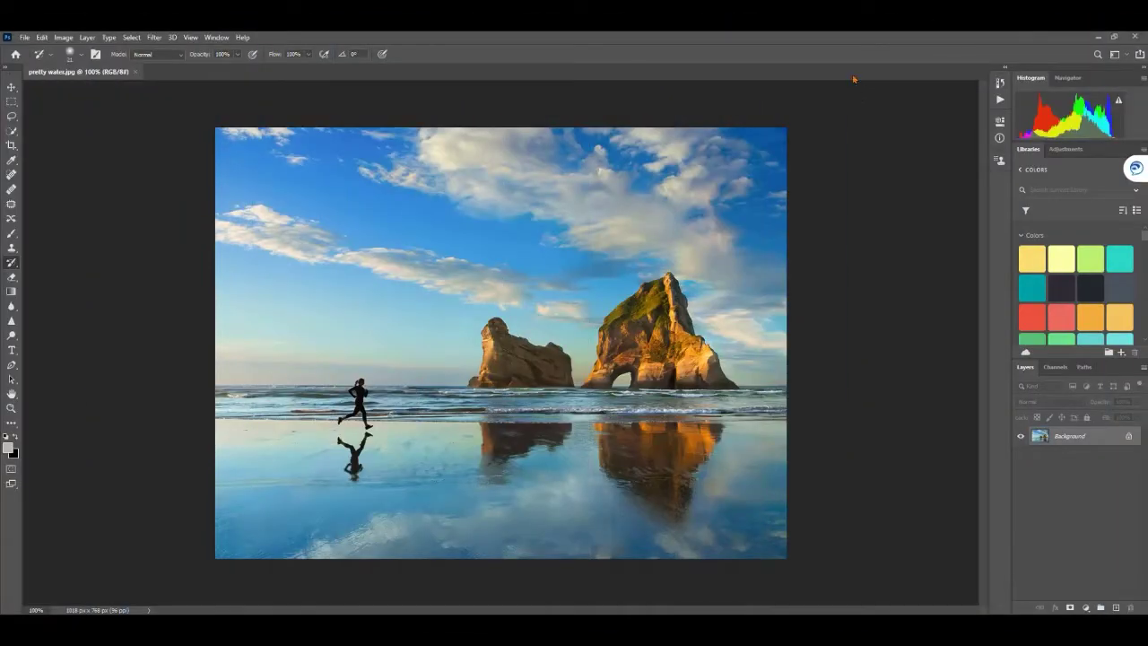
Keep the Photography workspace and apply a Gaussian Blur of about 3.8 pixels radius.
{"action": "left_click", "coordinate": [1118, 53]}
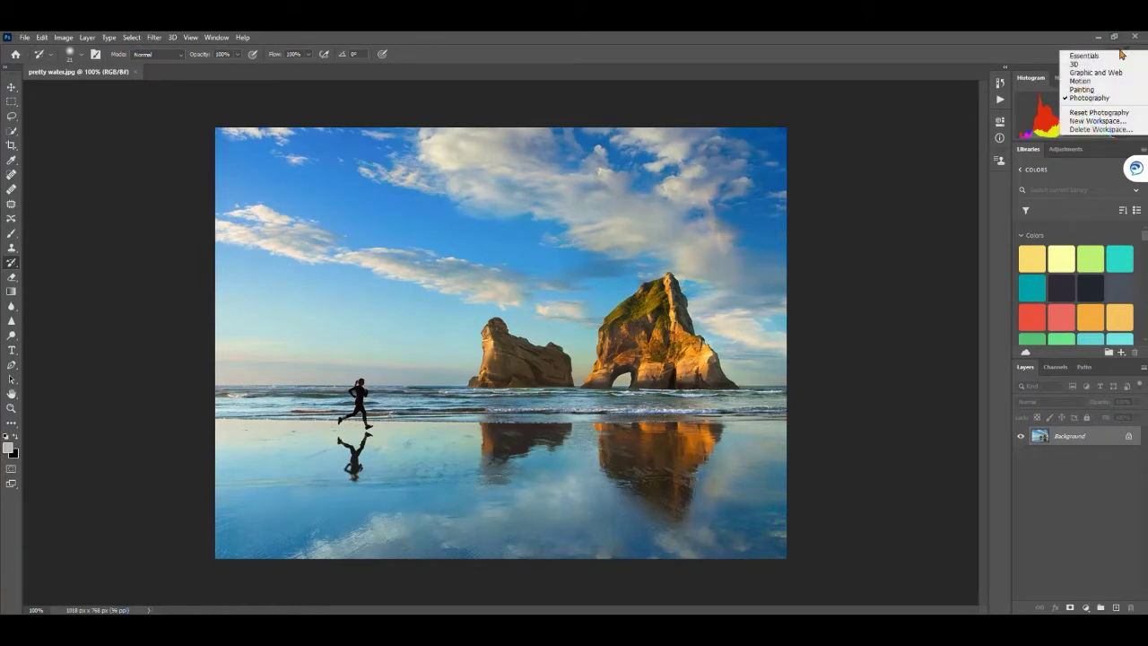
{"action": "left_click", "coordinate": [1088, 97]}
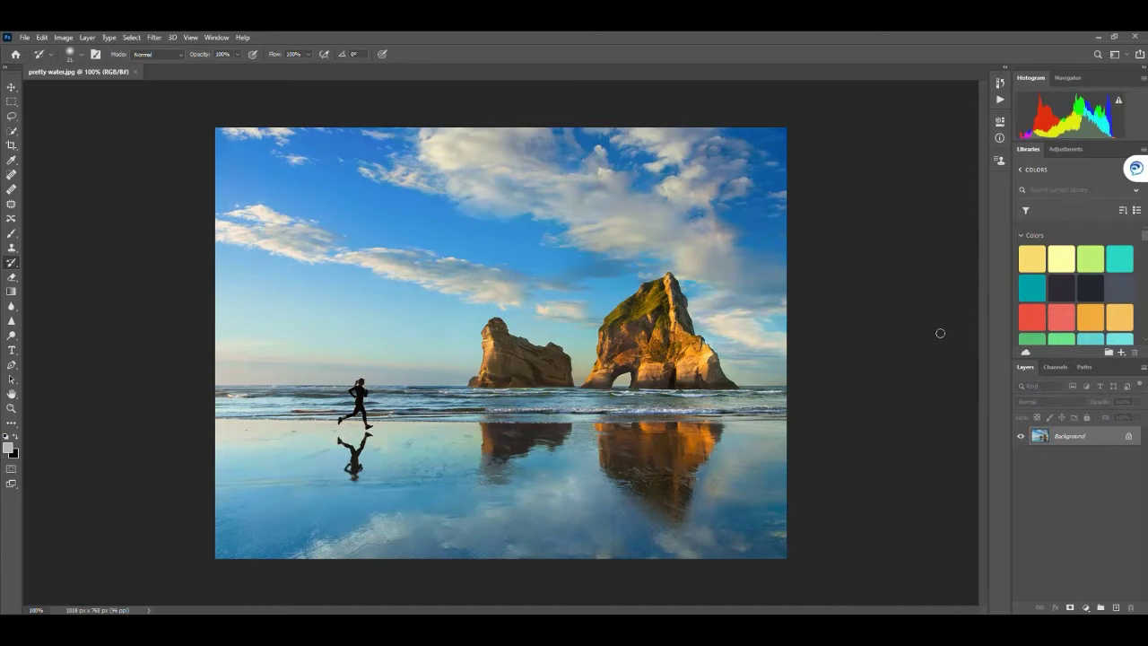
{"action": "left_click", "coordinate": [154, 37]}
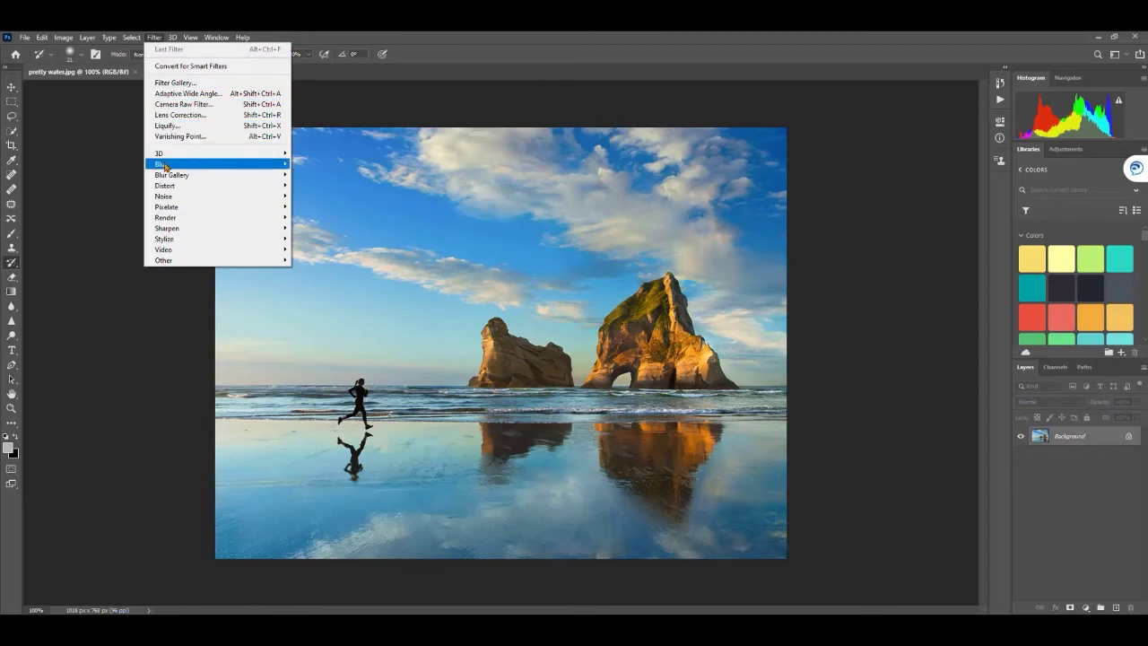
{"action": "mouse_move", "coordinate": [167, 165]}
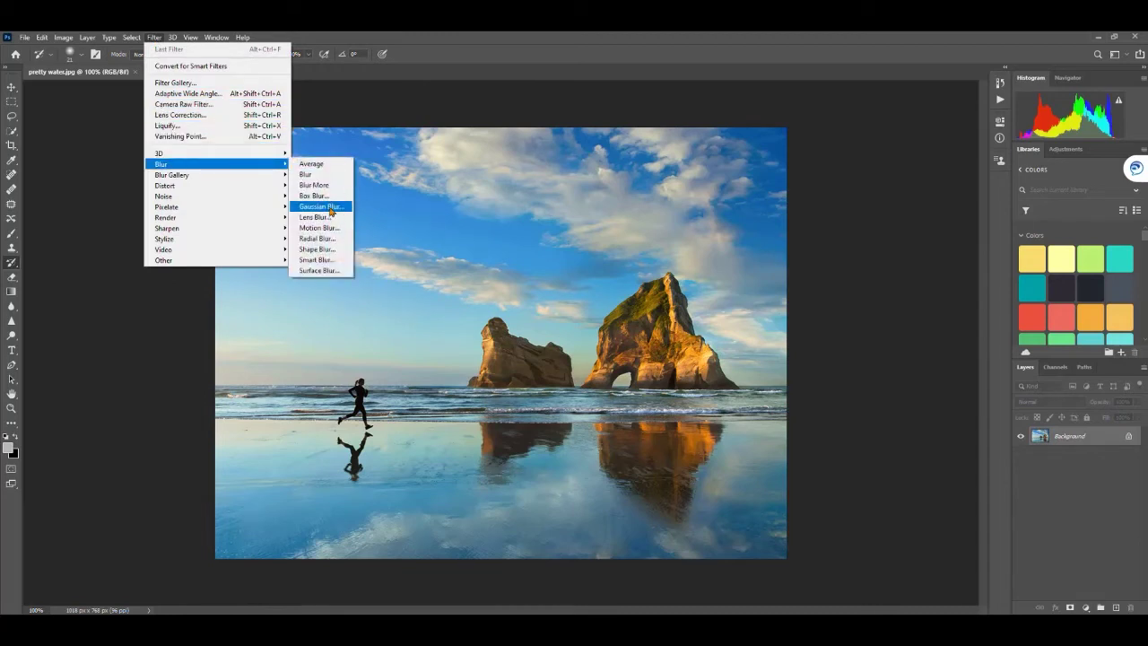
{"action": "left_click", "coordinate": [321, 206]}
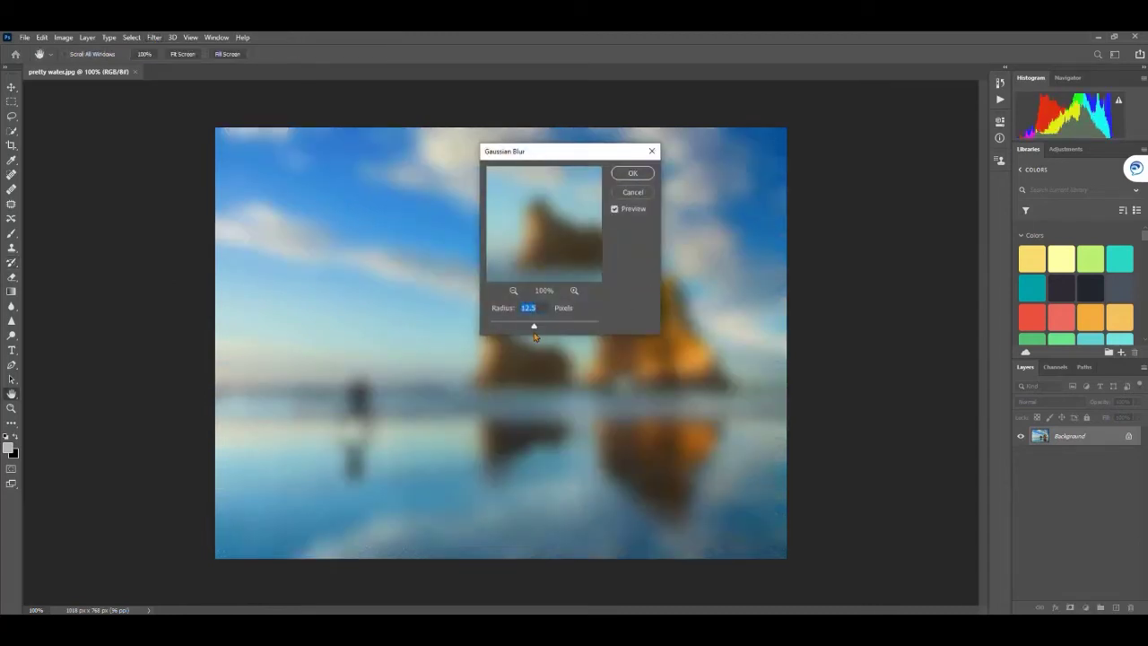
{"action": "left_click_drag", "start_coordinate": [537, 332], "coordinate": [512, 327]}
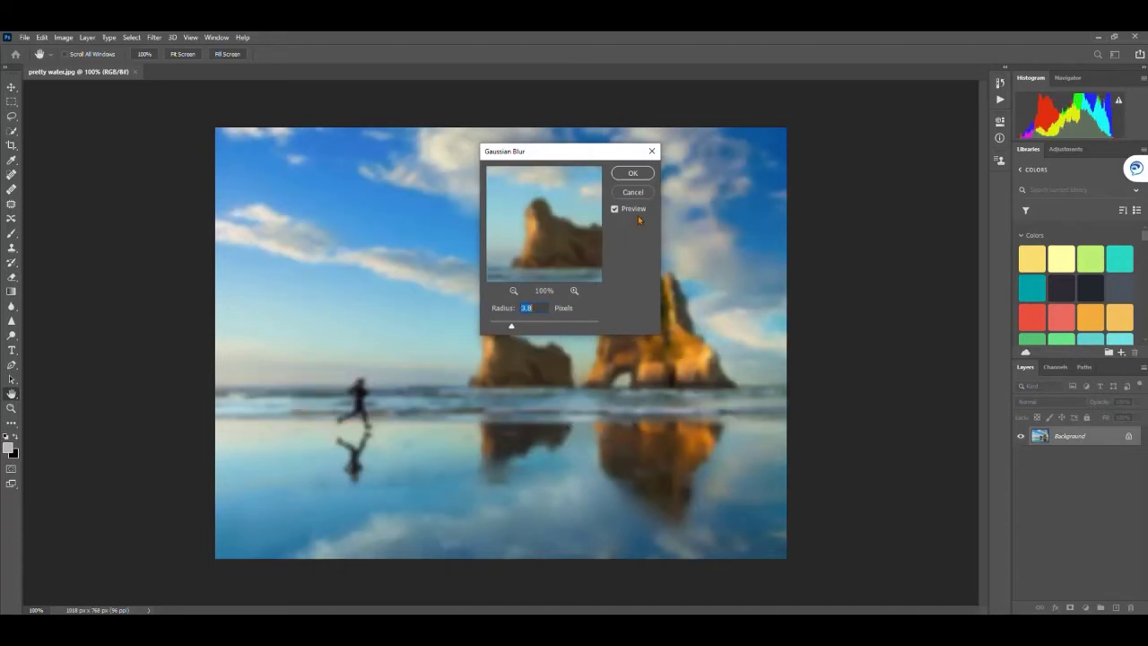
{"action": "left_click", "coordinate": [631, 174]}
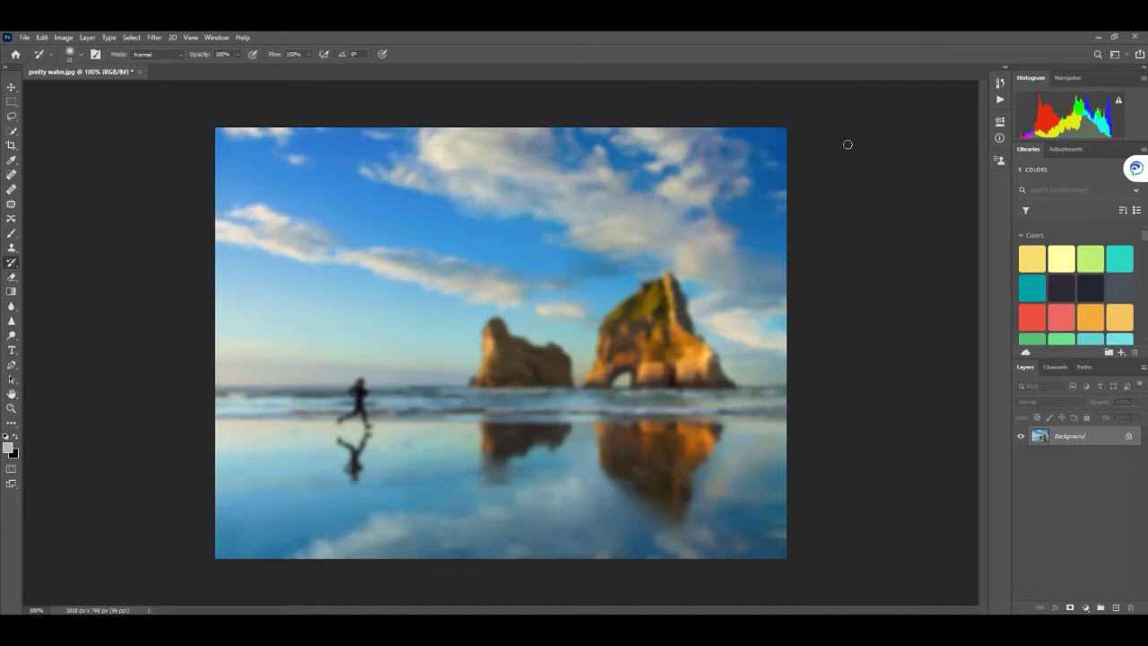
Undo the blur and preview Artistic Colored Pencil, Cutout, then Fresco in the Filter Gallery.
{"action": "key", "text": "ctrl+z"}
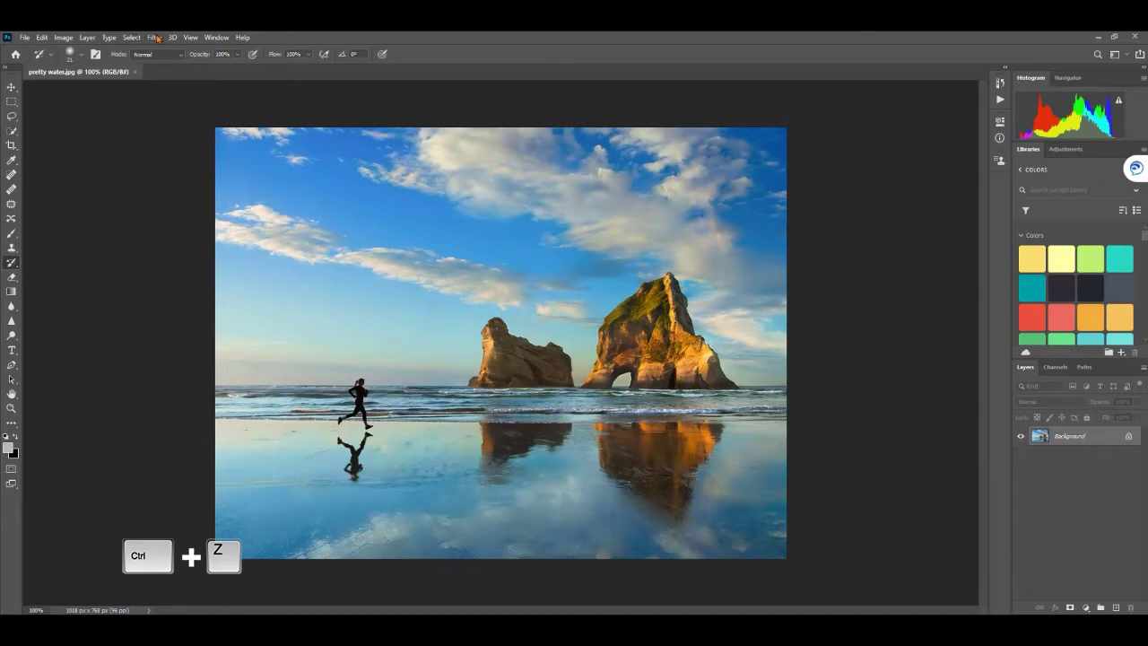
{"action": "left_click", "coordinate": [154, 37]}
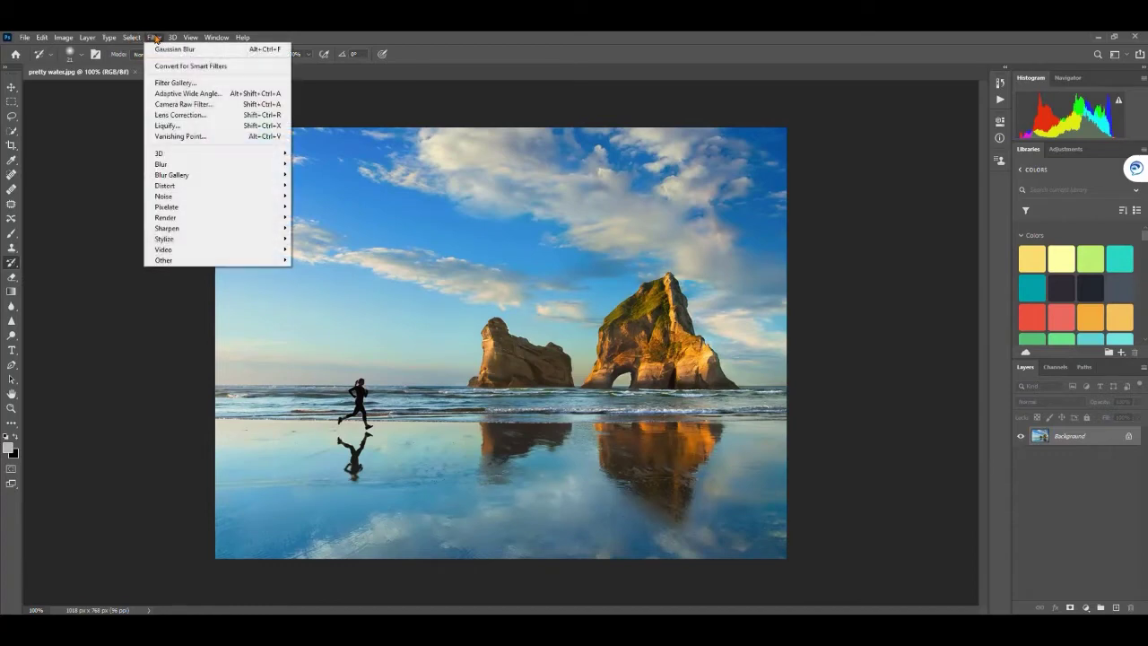
{"action": "left_click", "coordinate": [173, 82]}
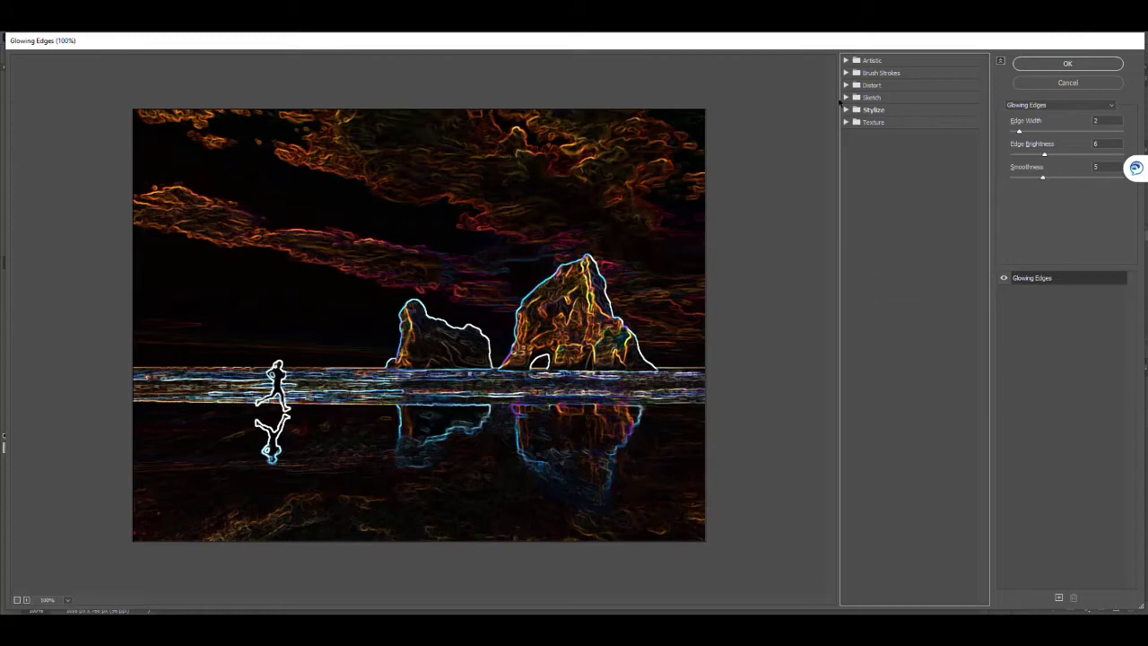
{"action": "left_click", "coordinate": [846, 60]}
{"action": "left_click", "coordinate": [863, 83]}
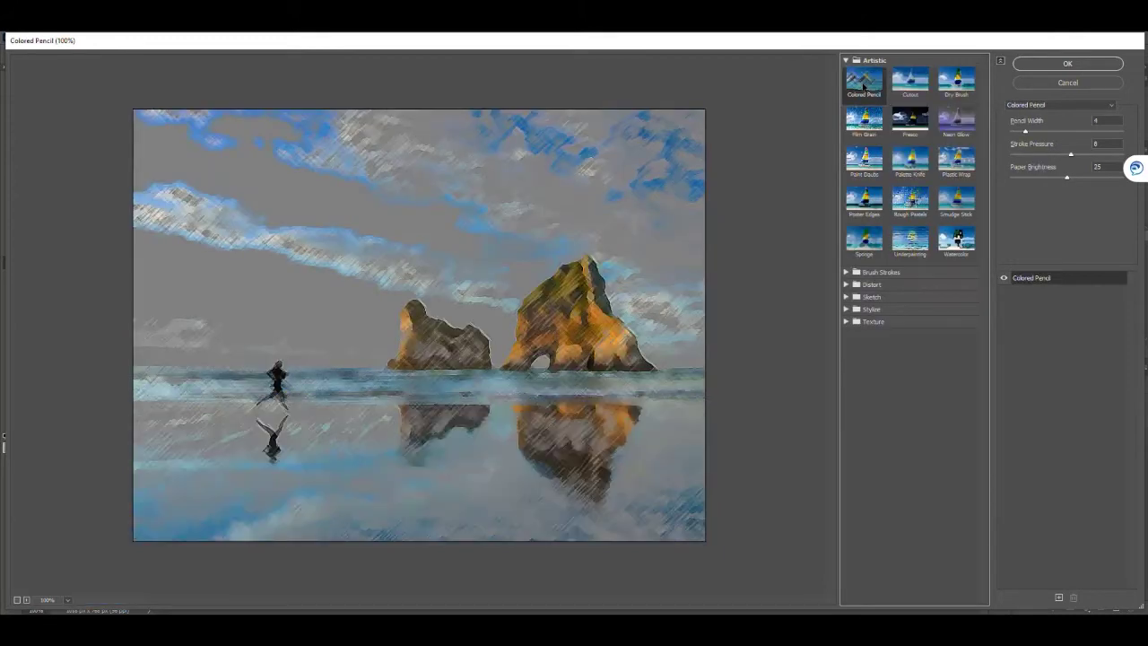
{"action": "left_click", "coordinate": [910, 87]}
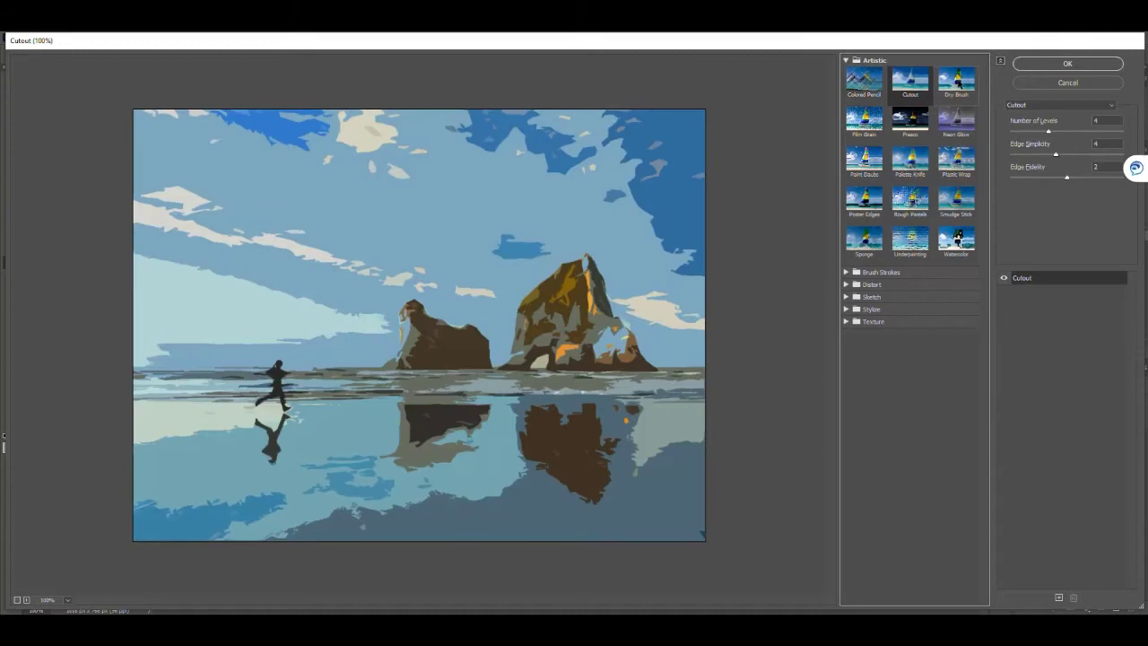
{"action": "left_click", "coordinate": [907, 126]}
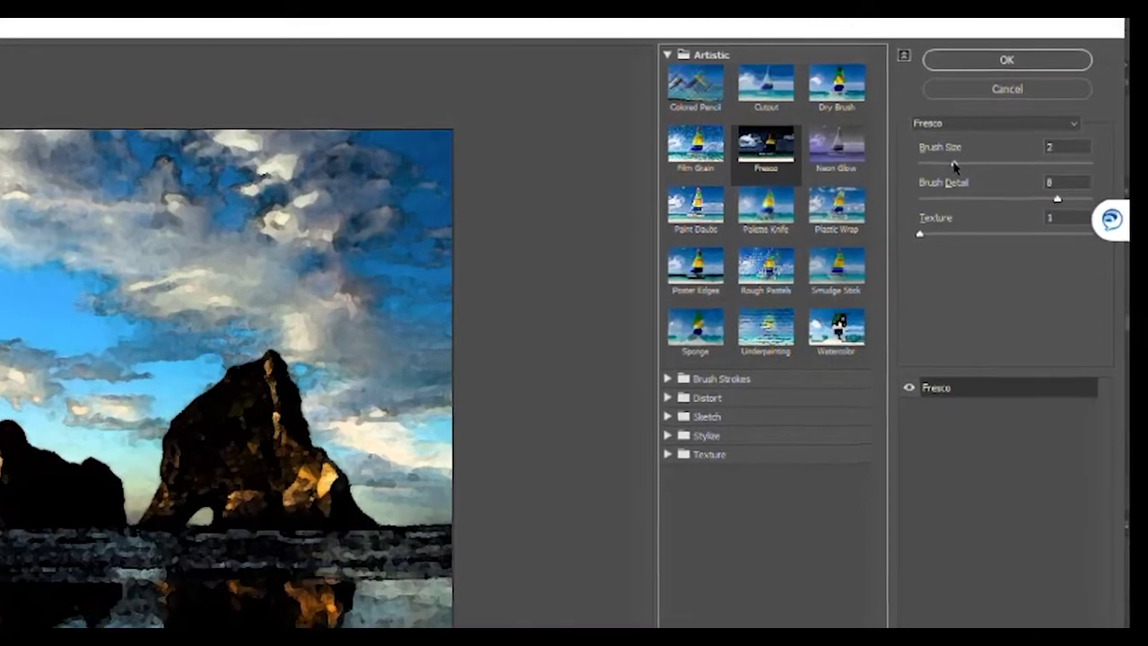
After nudging Fresco brush size to 5, apply Underpainting with Canvas texture at 130% scaling.
{"action": "left_click_drag", "start_coordinate": [953, 164], "coordinate": [1005, 163]}
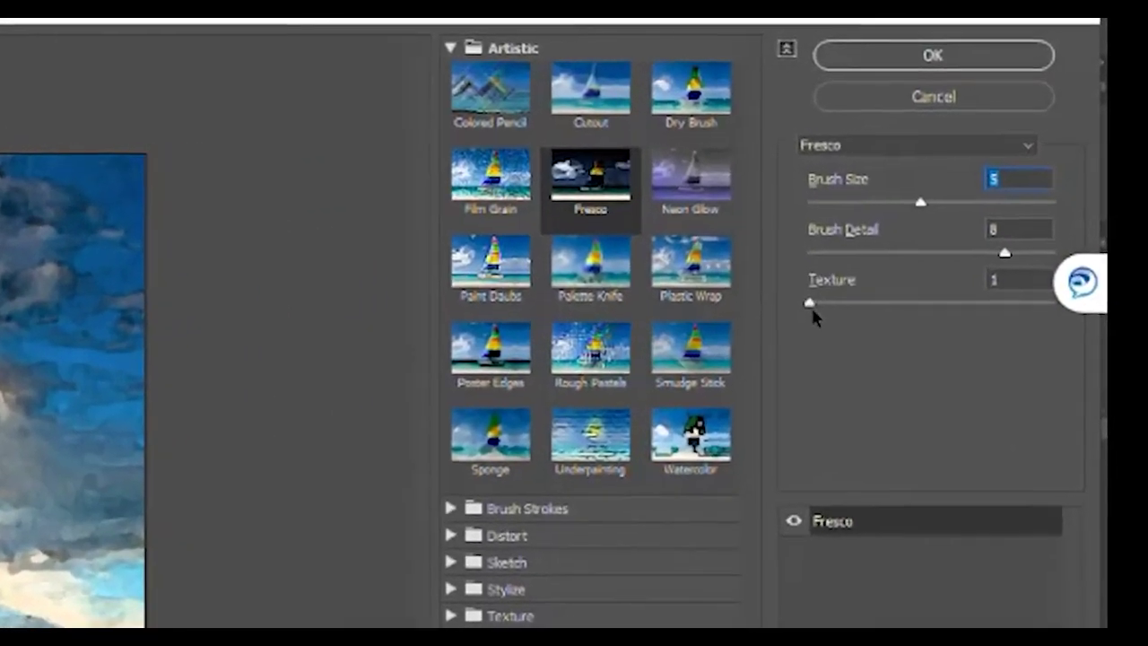
{"action": "left_click", "coordinate": [919, 233]}
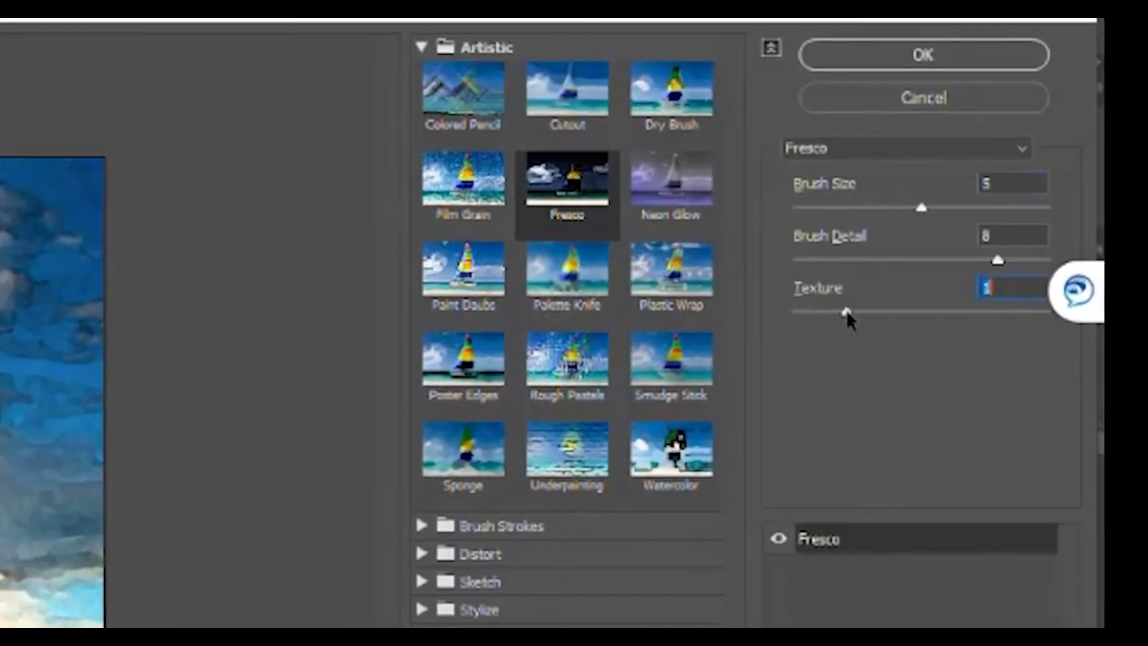
{"action": "left_click", "coordinate": [566, 455]}
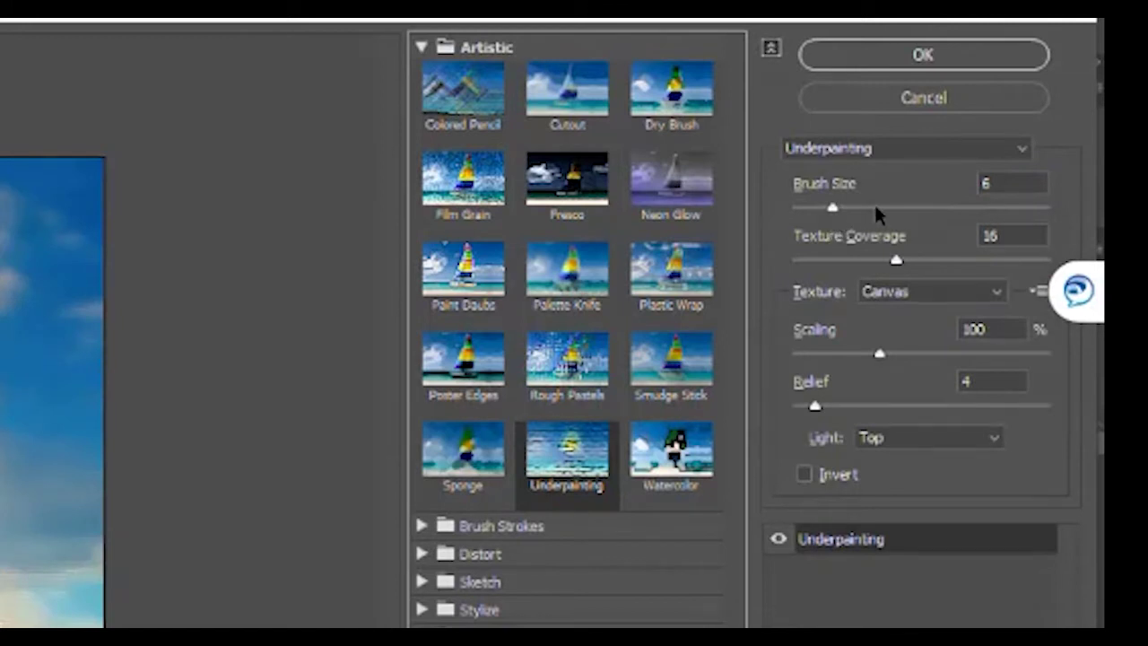
{"action": "left_click_drag", "start_coordinate": [887, 352], "coordinate": [930, 354]}
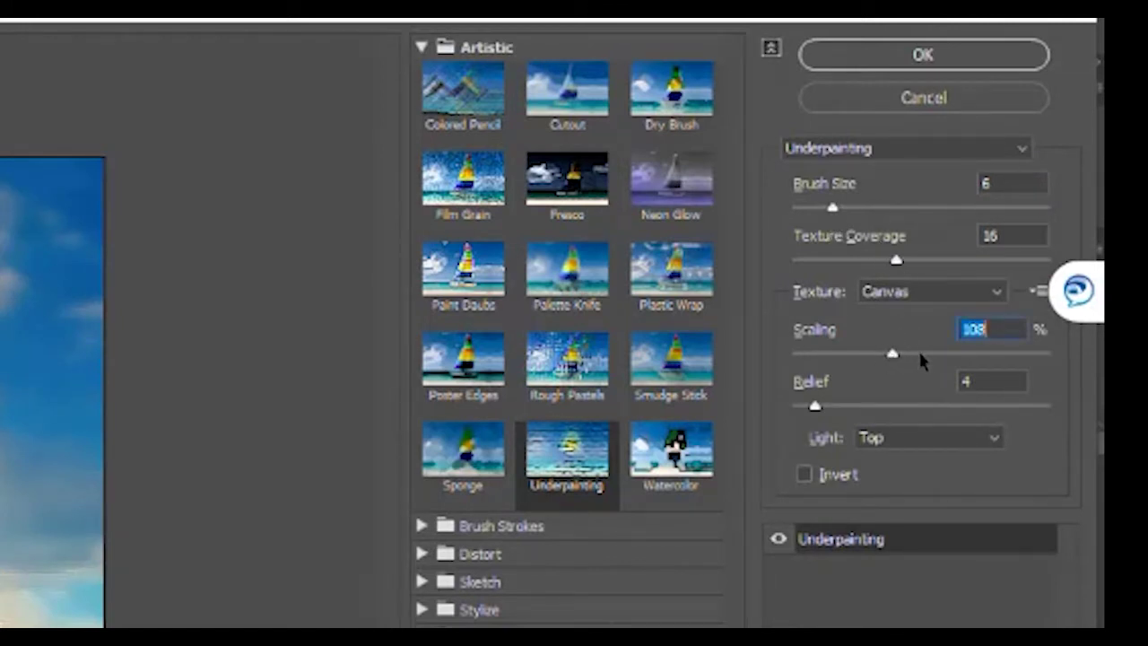
{"action": "left_click", "coordinate": [908, 291]}
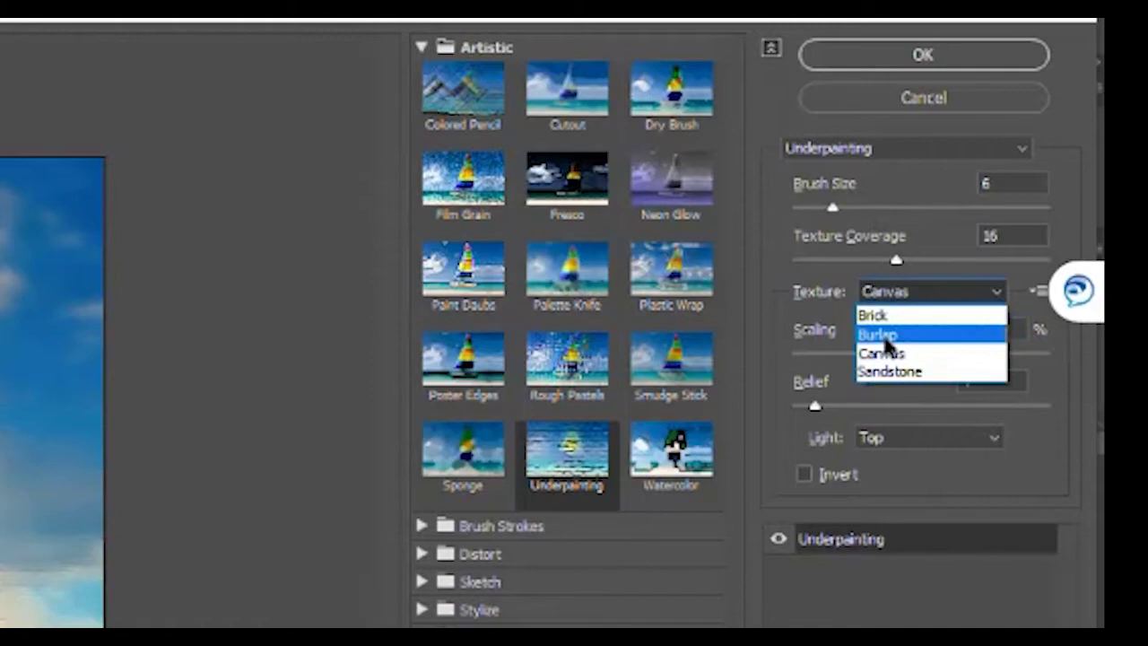
{"action": "left_click", "coordinate": [884, 335]}
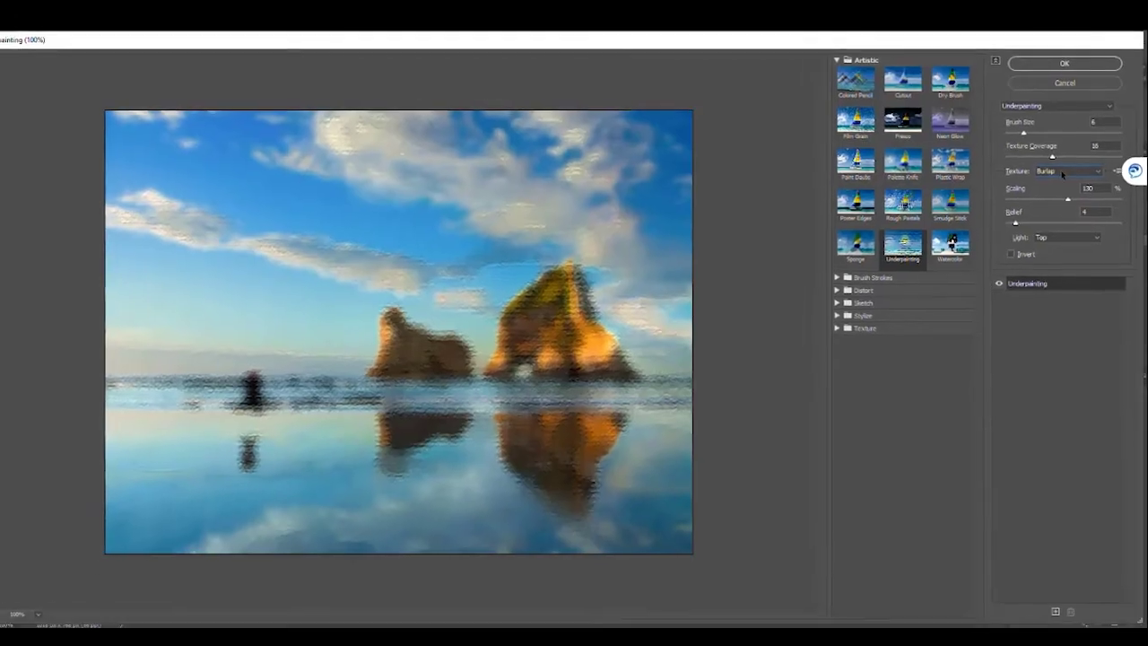
{"action": "left_click", "coordinate": [1062, 172]}
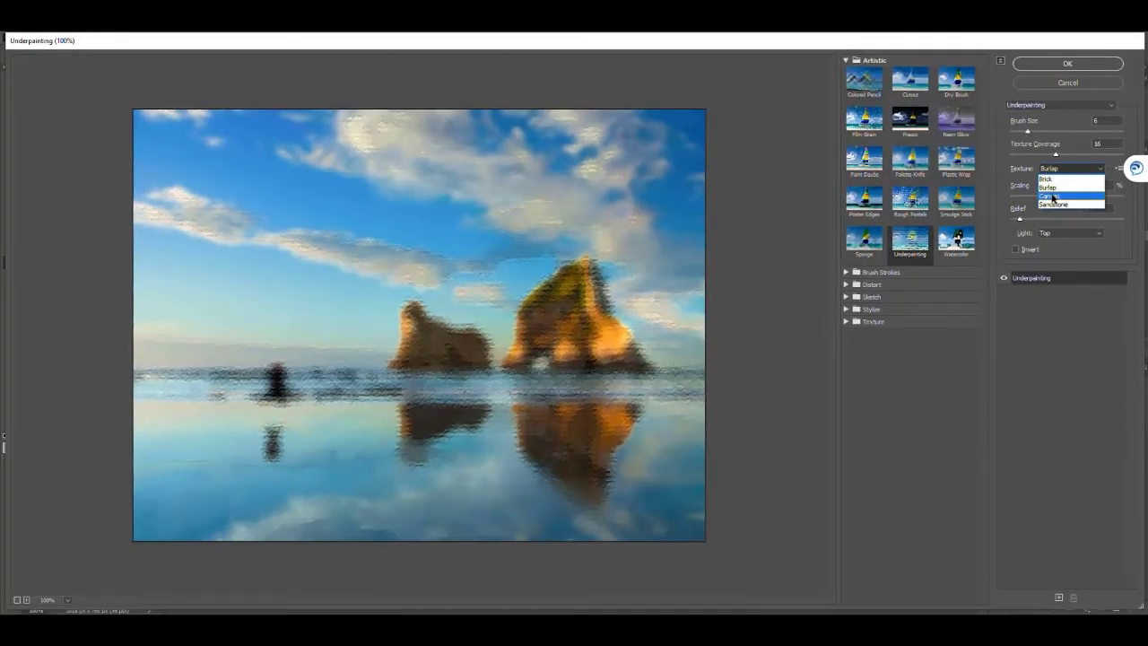
{"action": "left_click", "coordinate": [1051, 196]}
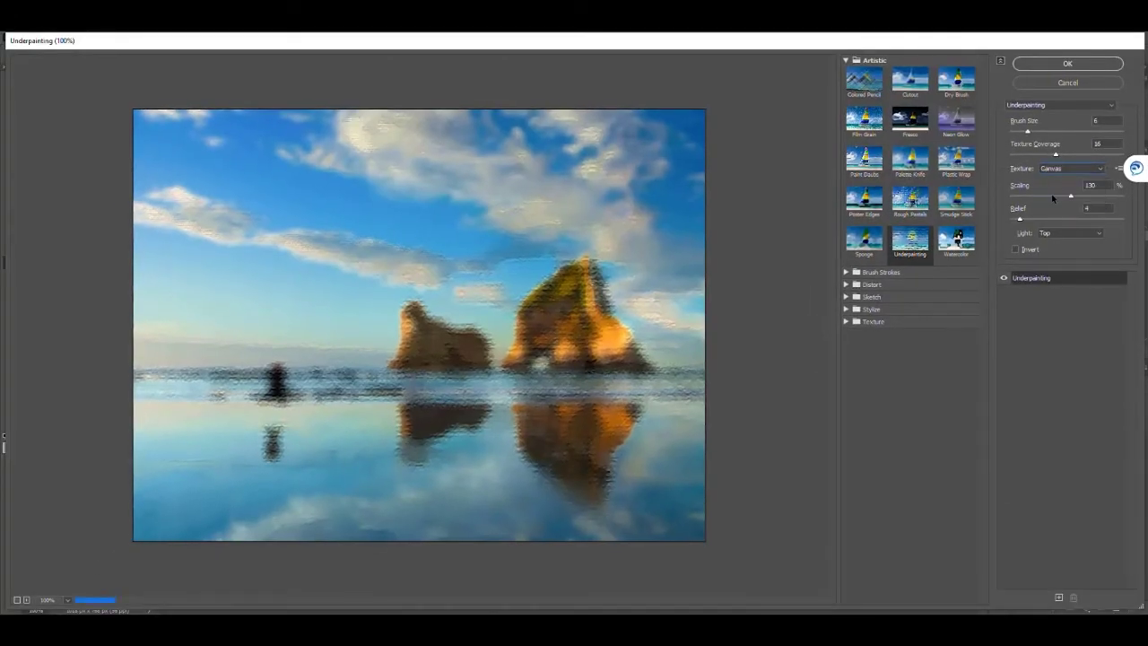
{"action": "left_click", "coordinate": [1056, 65]}
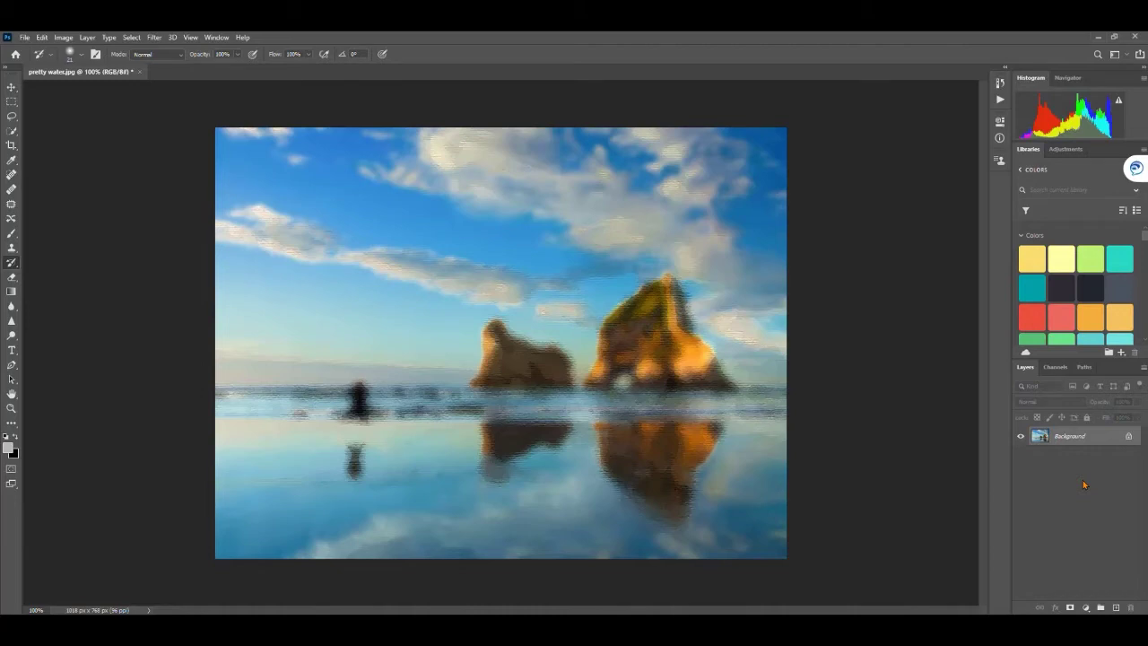
Apply the Sketch > Chalk & Charcoal effect from the Filter Gallery.
{"action": "left_click", "coordinate": [154, 38]}
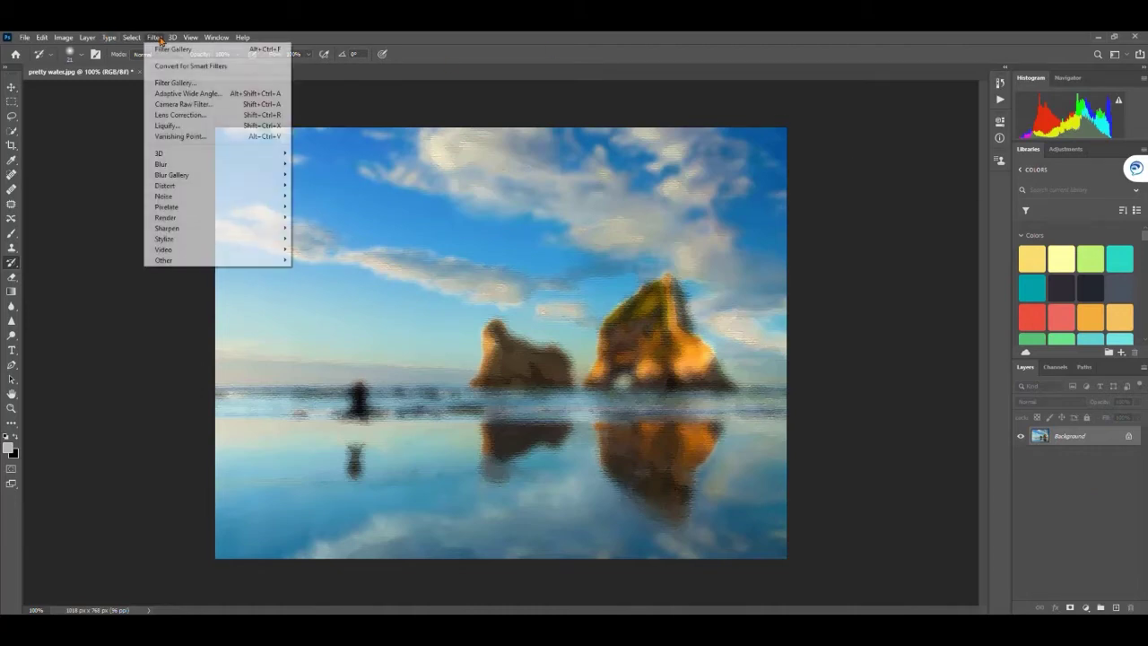
{"action": "left_click", "coordinate": [172, 83]}
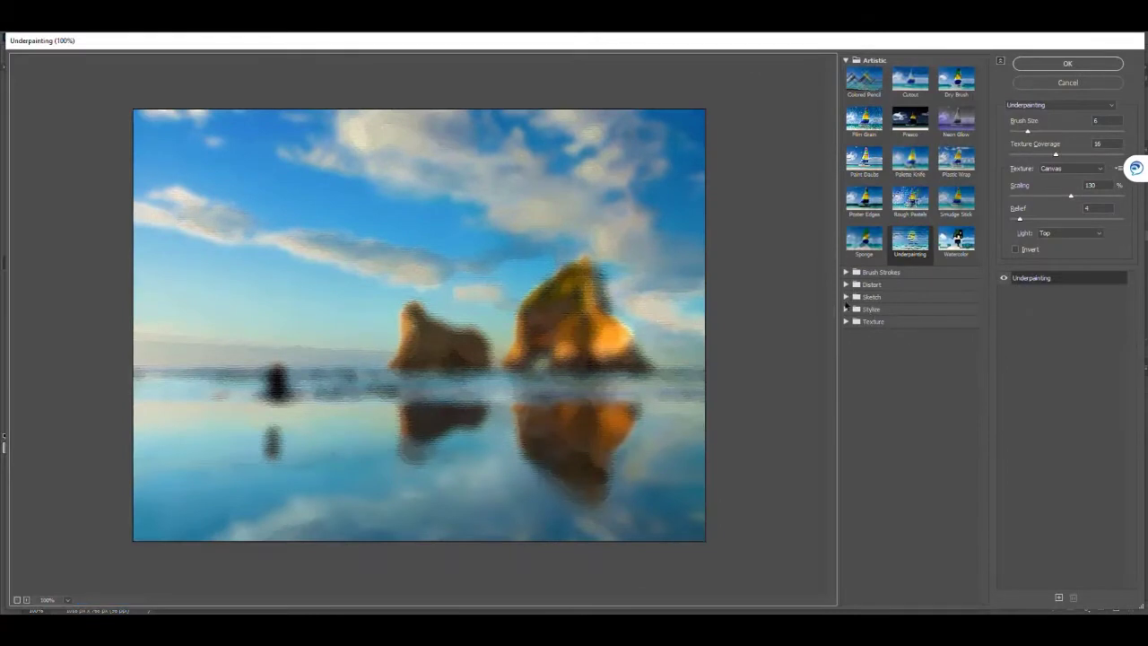
{"action": "left_click", "coordinate": [845, 297]}
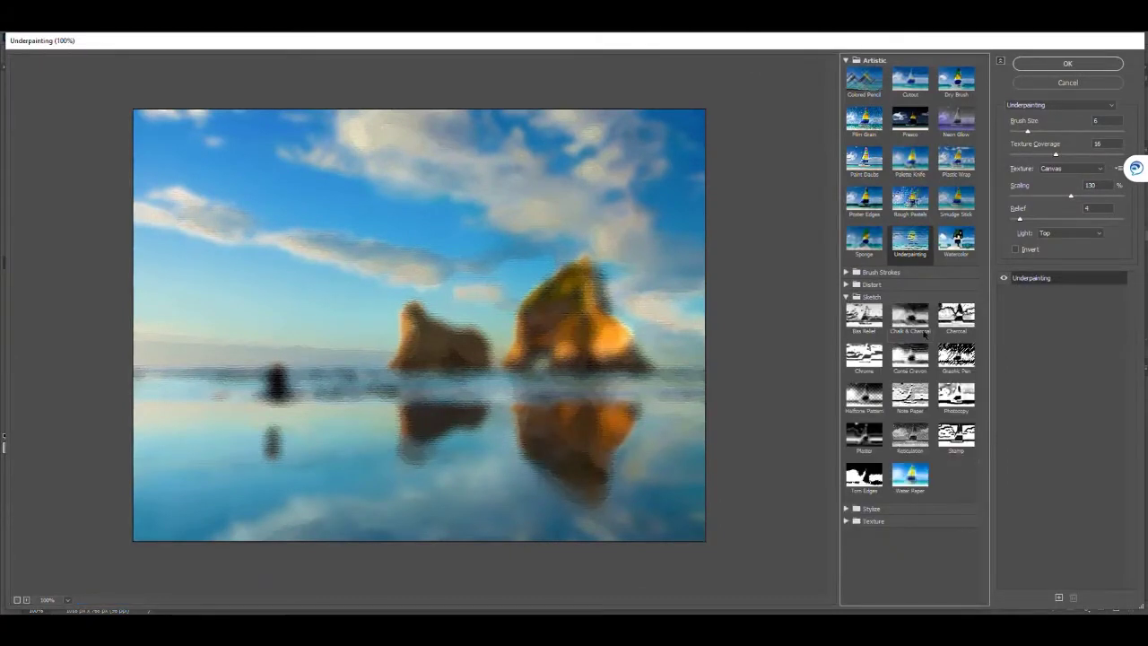
{"action": "left_click", "coordinate": [916, 319]}
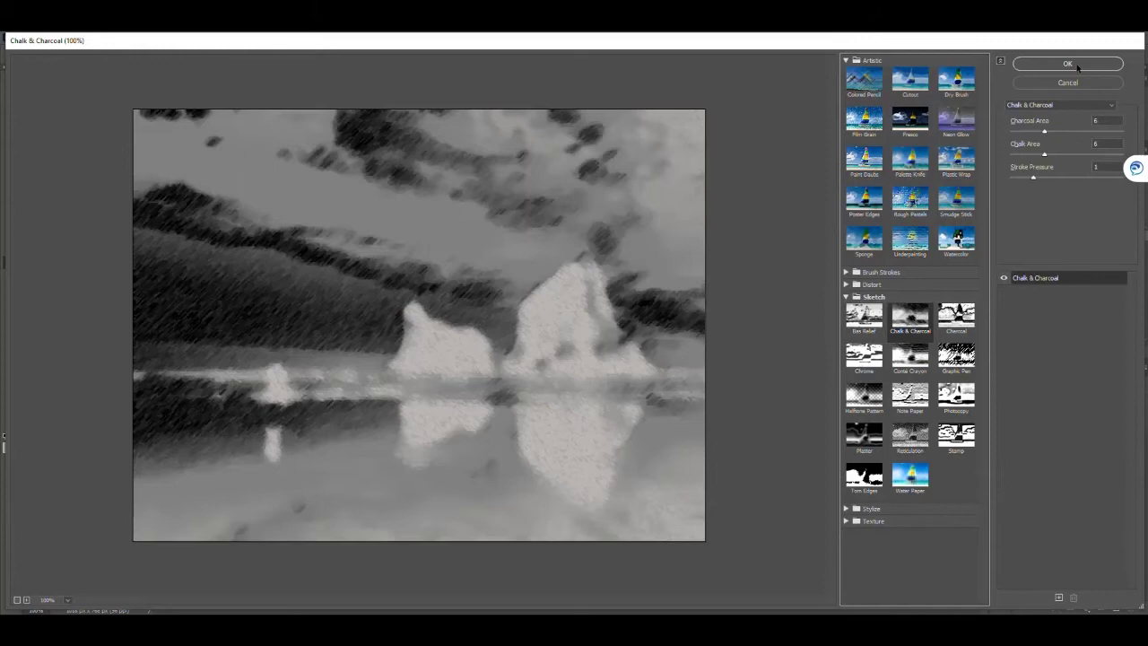
{"action": "left_click", "coordinate": [1076, 64]}
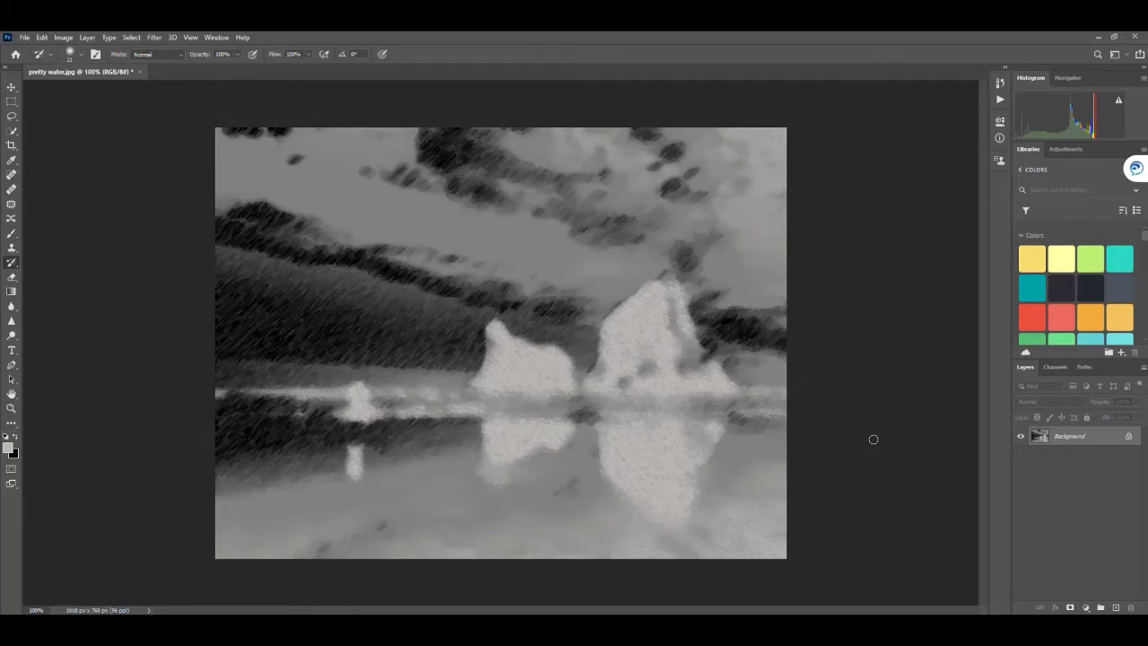
Show the History panel with its Open and two Filter Gallery states.
{"action": "left_click", "coordinate": [999, 82]}
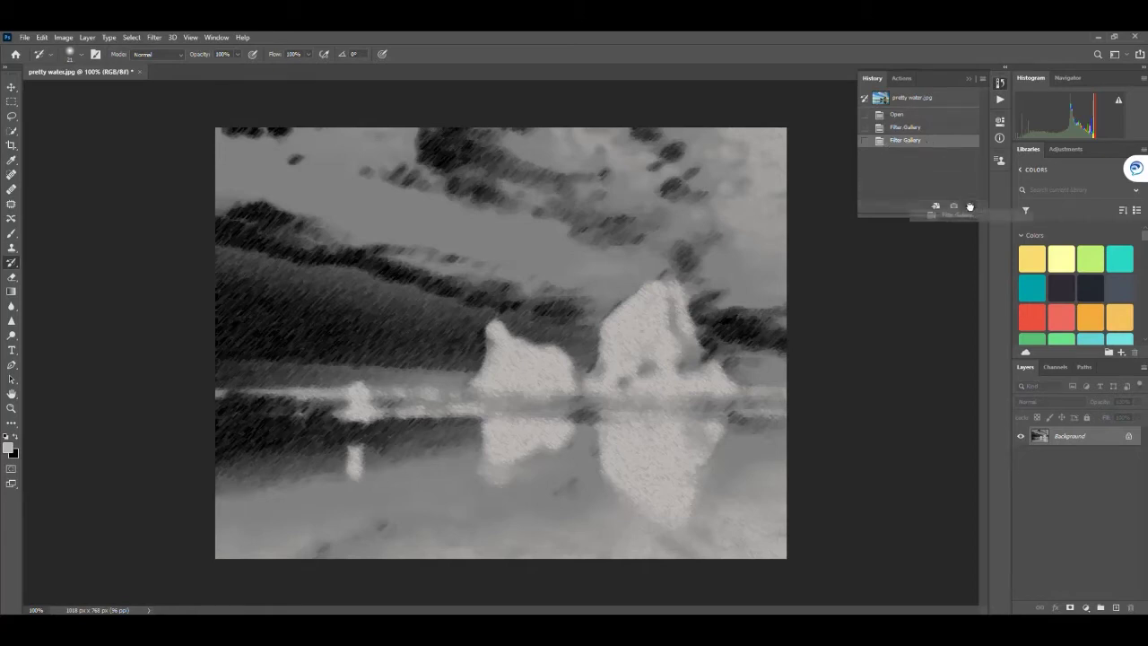
Delete both Filter Gallery history states and close the History panel.
{"action": "left_click_drag", "start_coordinate": [932, 127], "coordinate": [968, 206]}
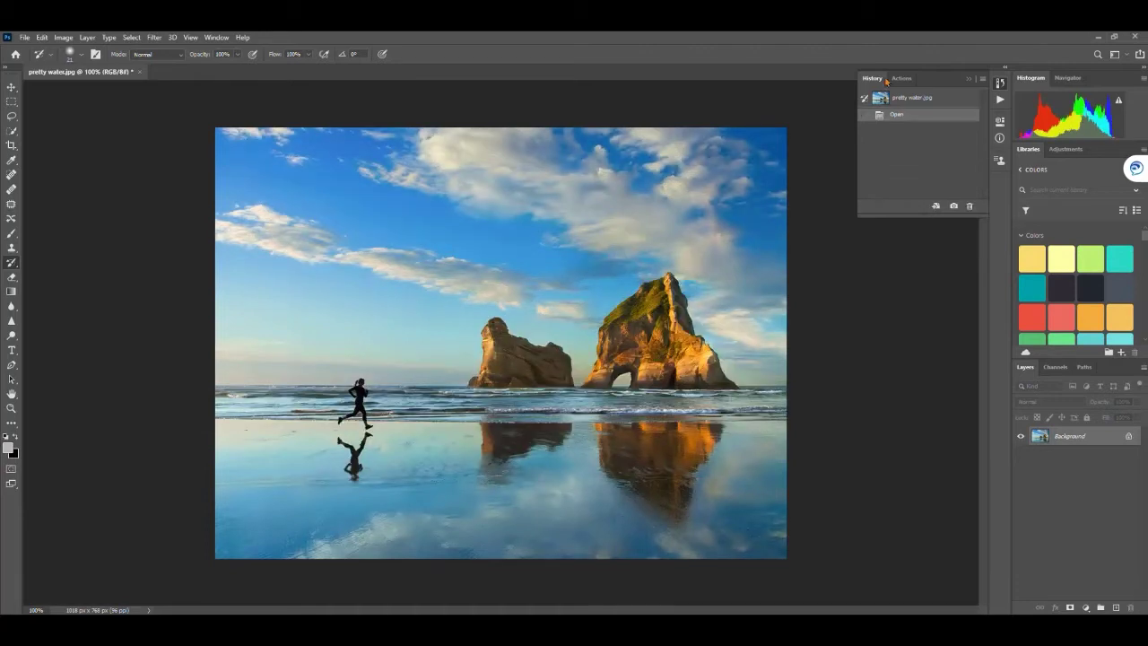
{"action": "left_click", "coordinate": [1001, 85]}
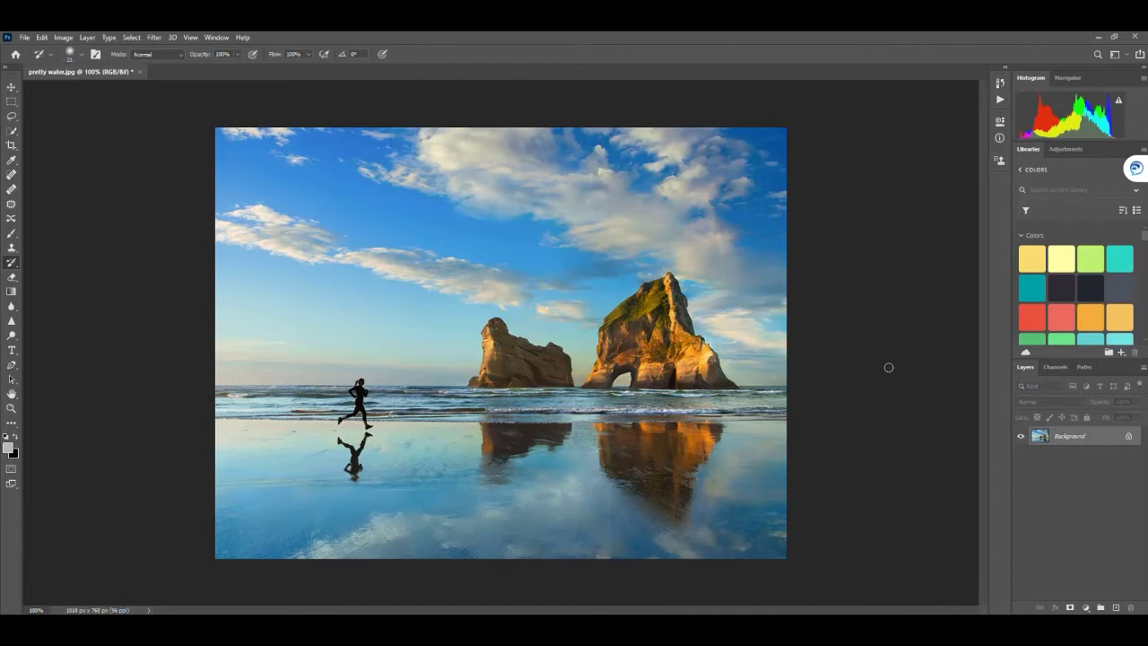
Open the Filter Gallery and add a second effect layer, previewing Glass over Chalk & Charcoal.
{"action": "left_click", "coordinate": [154, 38]}
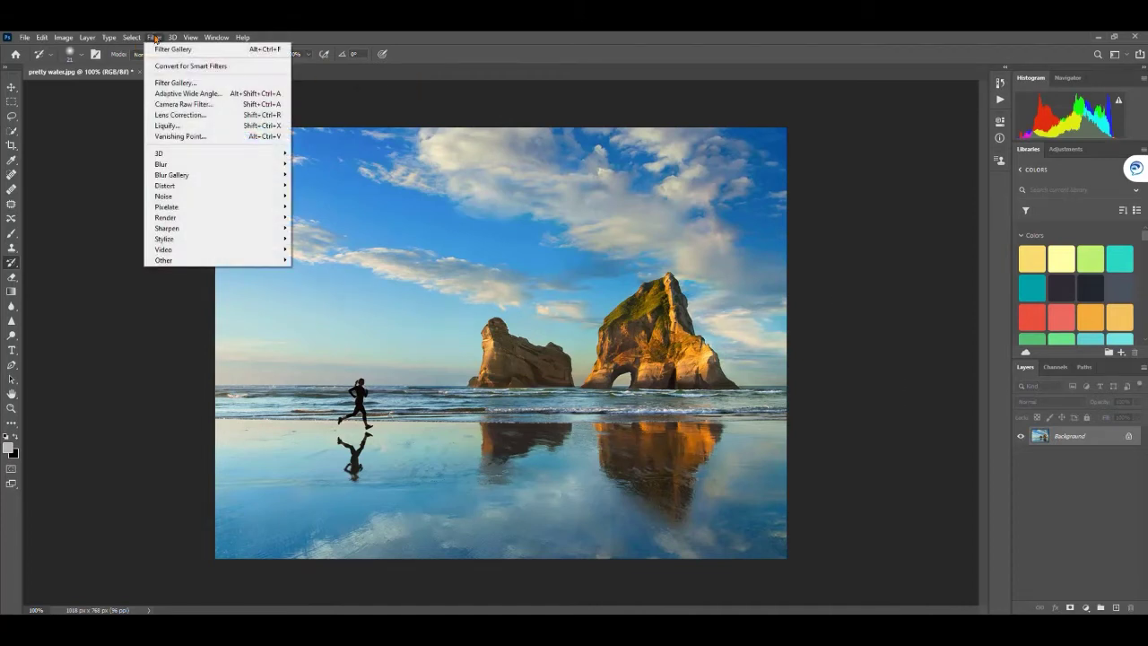
{"action": "left_click", "coordinate": [166, 82]}
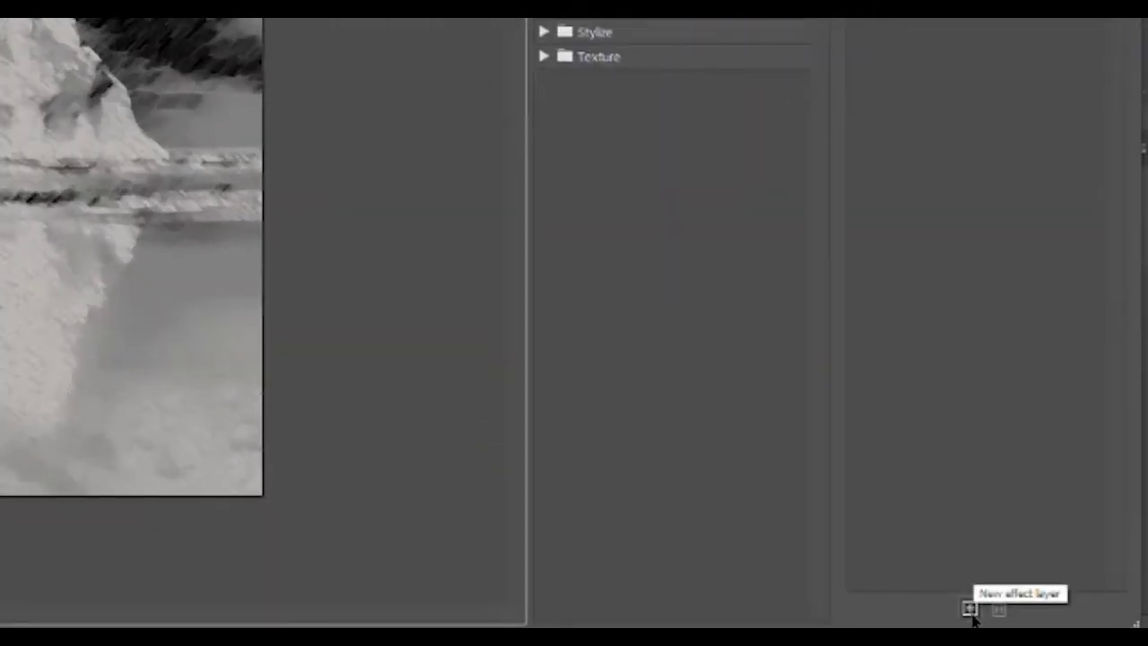
{"action": "left_click", "coordinate": [970, 610]}
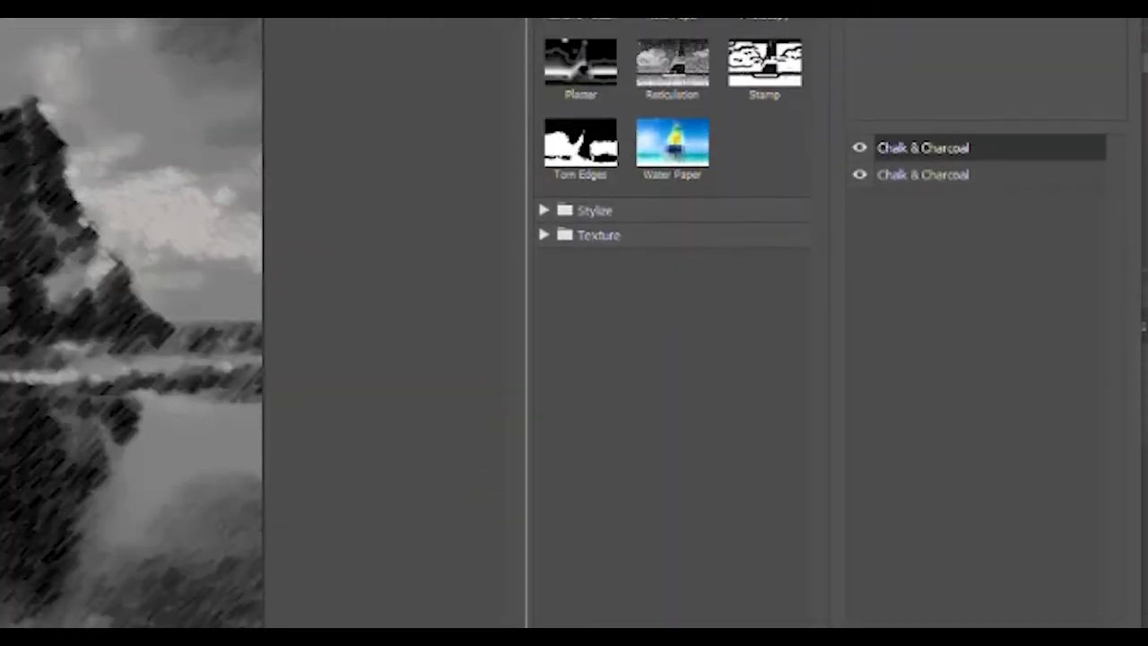
{"action": "scroll", "coordinate": [673, 180], "scroll_direction": "up", "scroll_amount": 1}
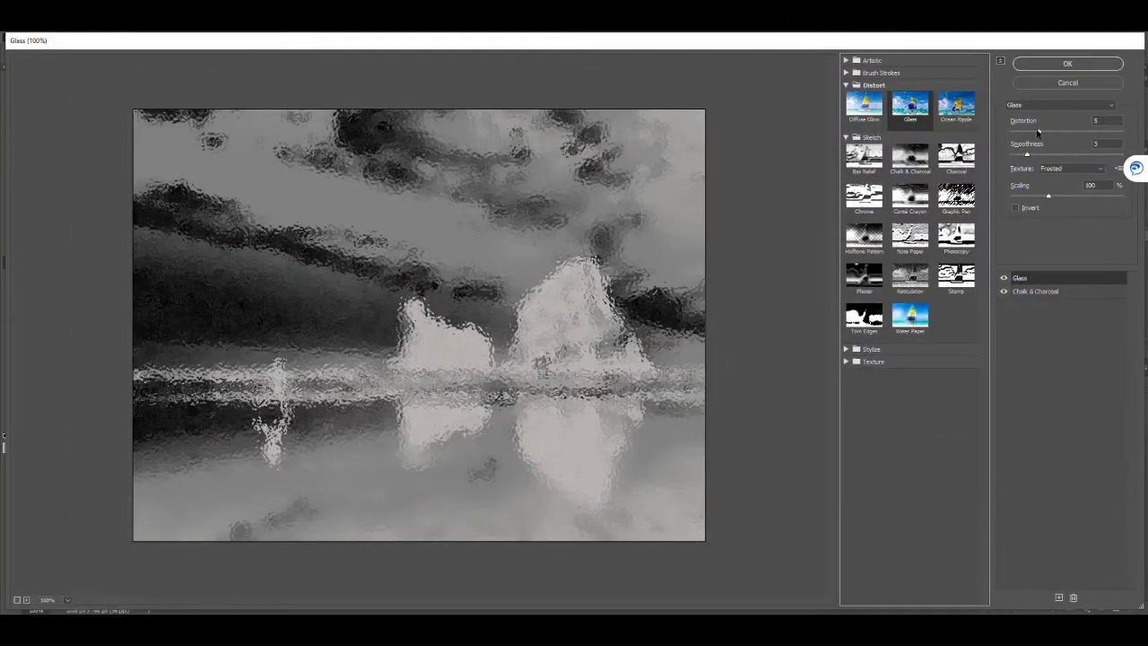
Set Glass distortion to 3 and scaling to about 71, comparing previews with effects toggled.
{"action": "left_click_drag", "start_coordinate": [1037, 131], "coordinate": [1024, 131]}
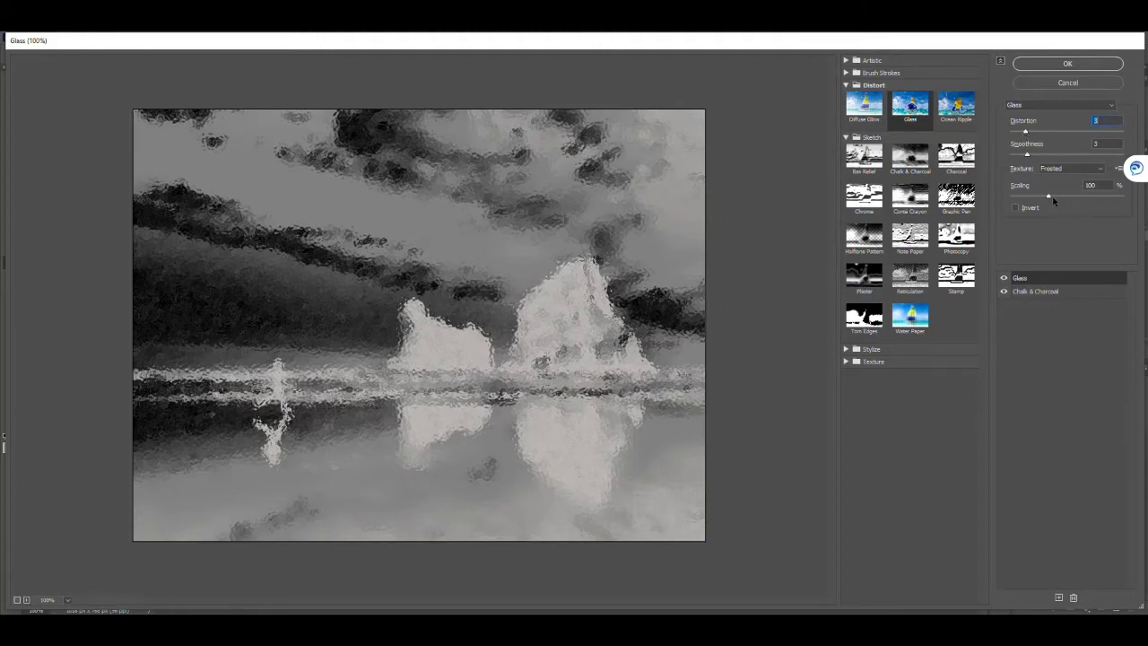
{"action": "left_click_drag", "start_coordinate": [1053, 201], "coordinate": [1028, 199]}
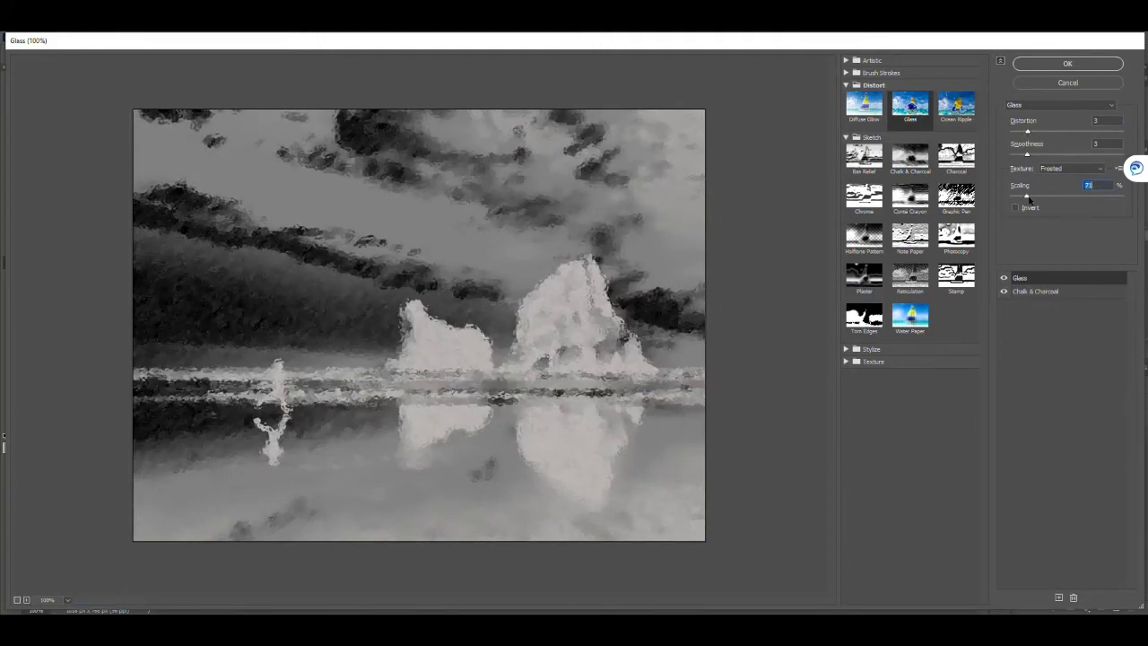
{"action": "left_click", "coordinate": [1004, 279]}
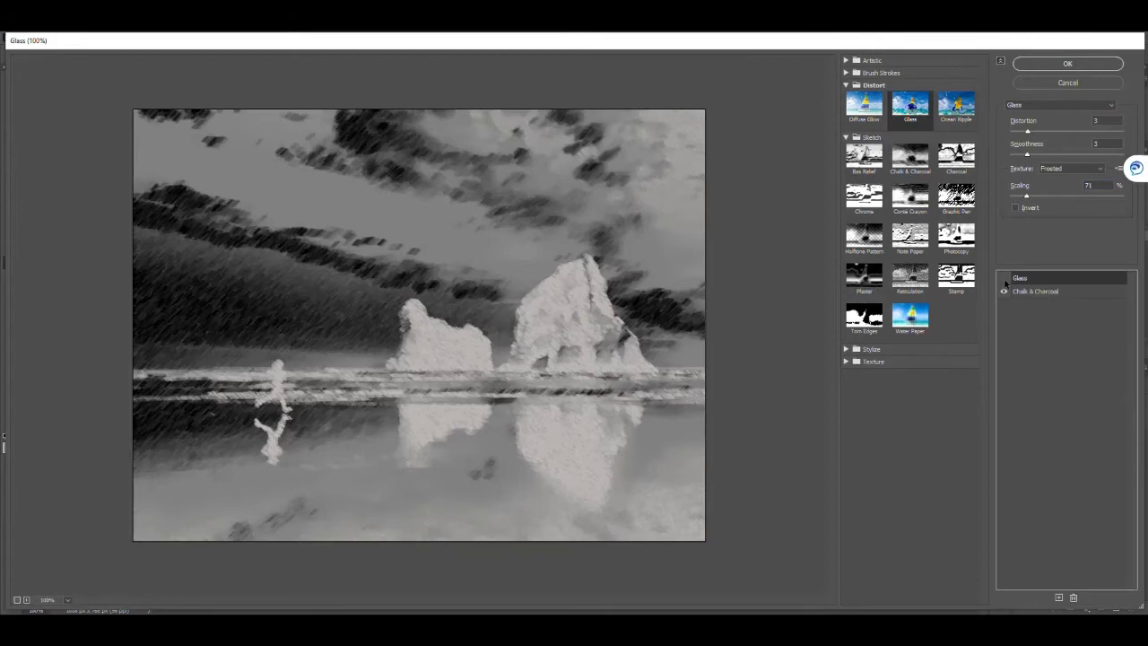
{"action": "left_click", "coordinate": [1004, 279]}
{"action": "left_click", "coordinate": [1004, 292]}
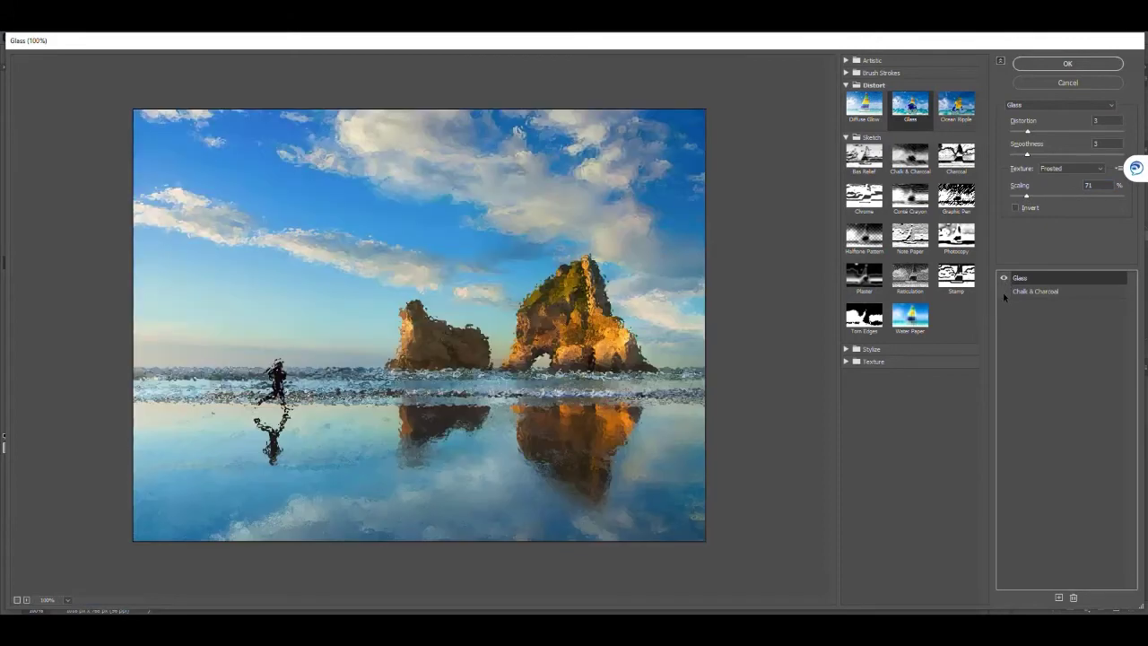
{"action": "left_click", "coordinate": [1003, 292]}
{"action": "left_click", "coordinate": [1004, 292]}
{"action": "left_click", "coordinate": [1004, 292]}
{"action": "left_click", "coordinate": [1003, 292]}
Replace Chalk & Charcoal with Texture > Stained Glass and apply the filter stack.
{"action": "left_click", "coordinate": [1041, 292]}
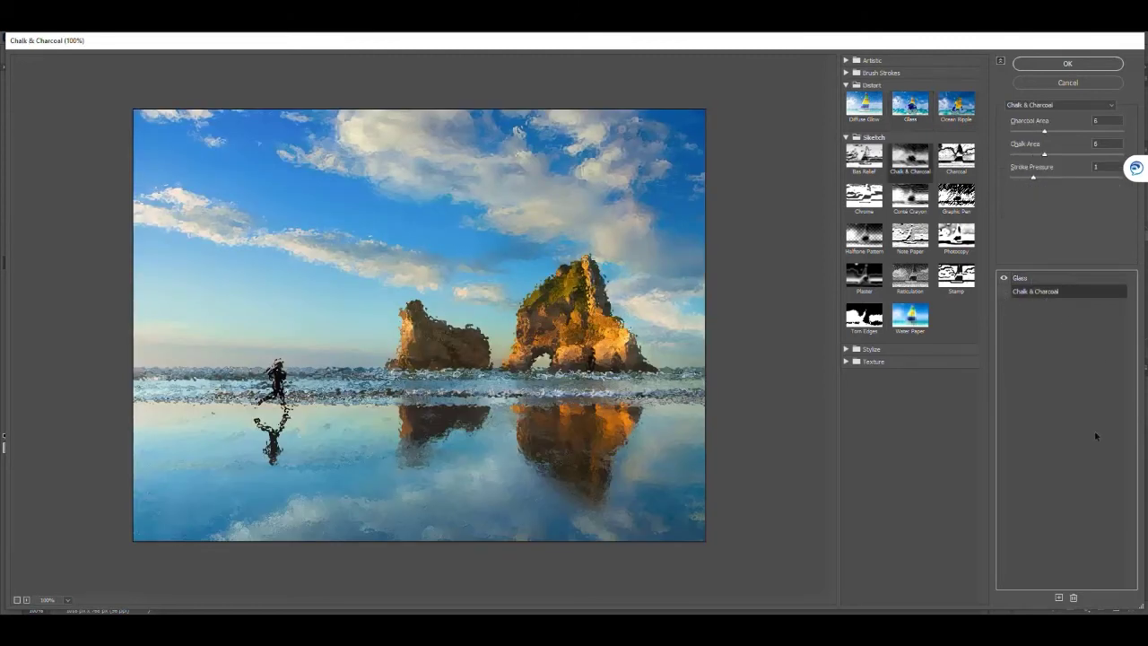
{"action": "left_click", "coordinate": [845, 362]}
{"action": "left_click", "coordinate": [910, 420]}
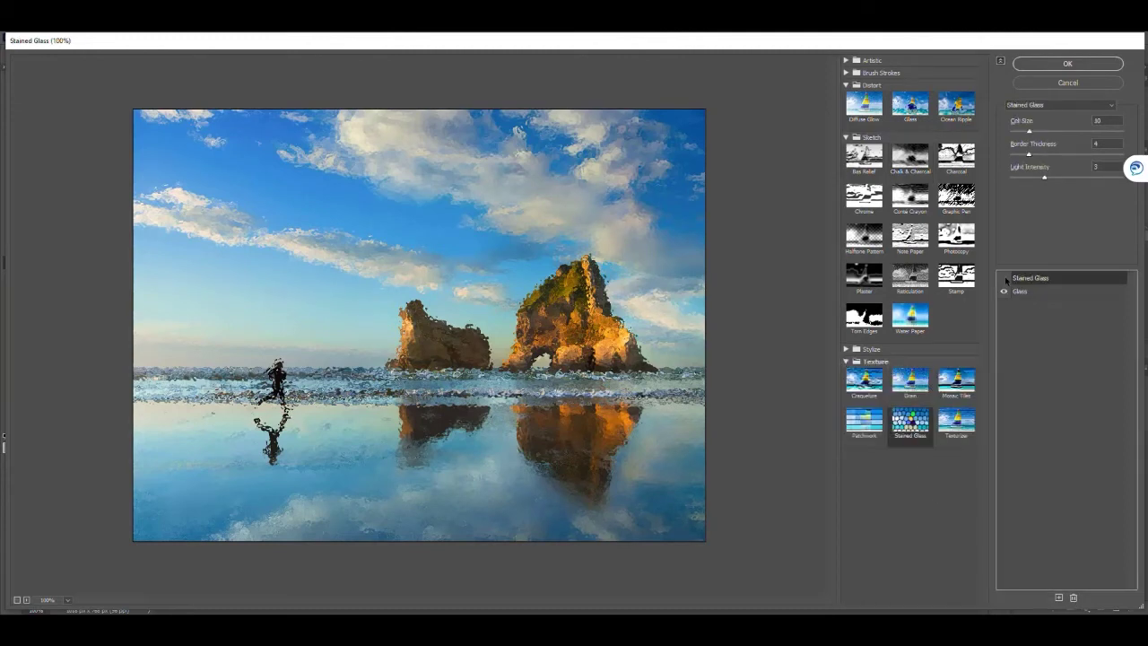
{"action": "left_click", "coordinate": [1066, 64]}
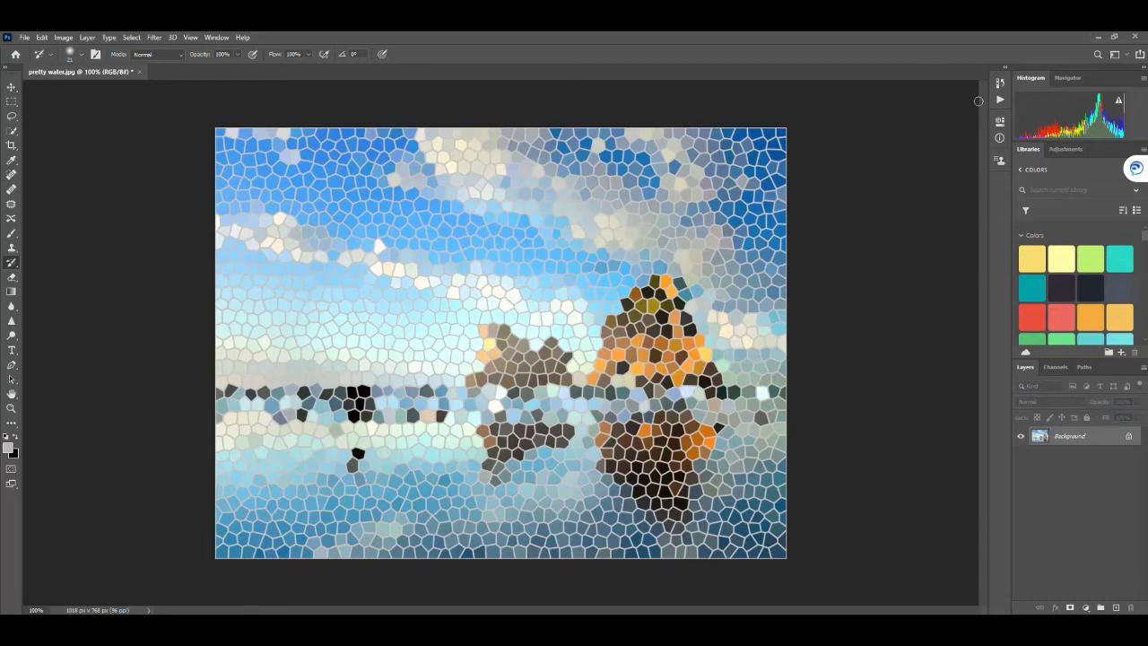
Revert to the Open history state, removing the stained-glass mosaic.
{"action": "left_click", "coordinate": [1000, 83]}
{"action": "left_click", "coordinate": [933, 117]}
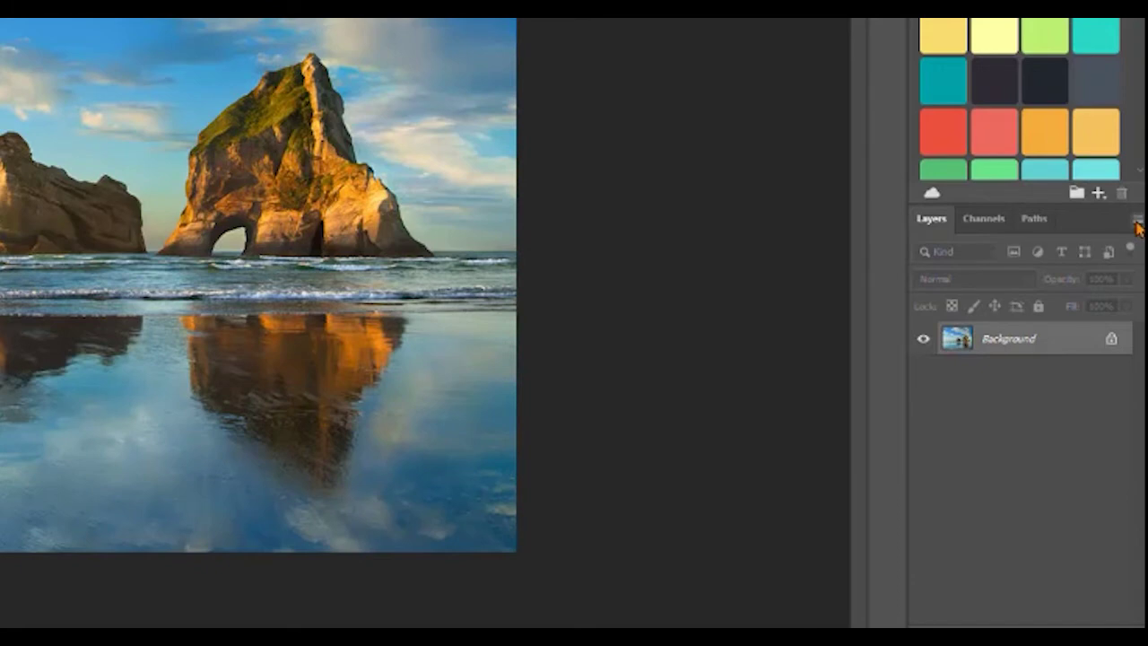
Convert Layer 0 to a Smart Object from the Layers panel menu.
{"action": "left_click", "coordinate": [1136, 220]}
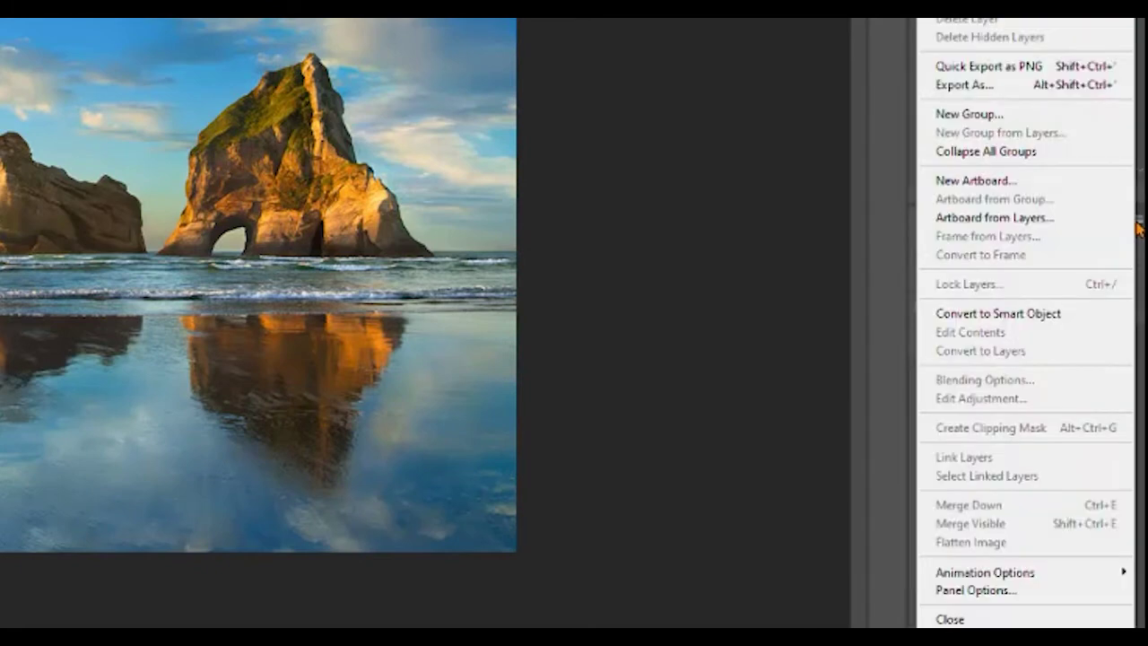
{"action": "left_click", "coordinate": [1055, 315]}
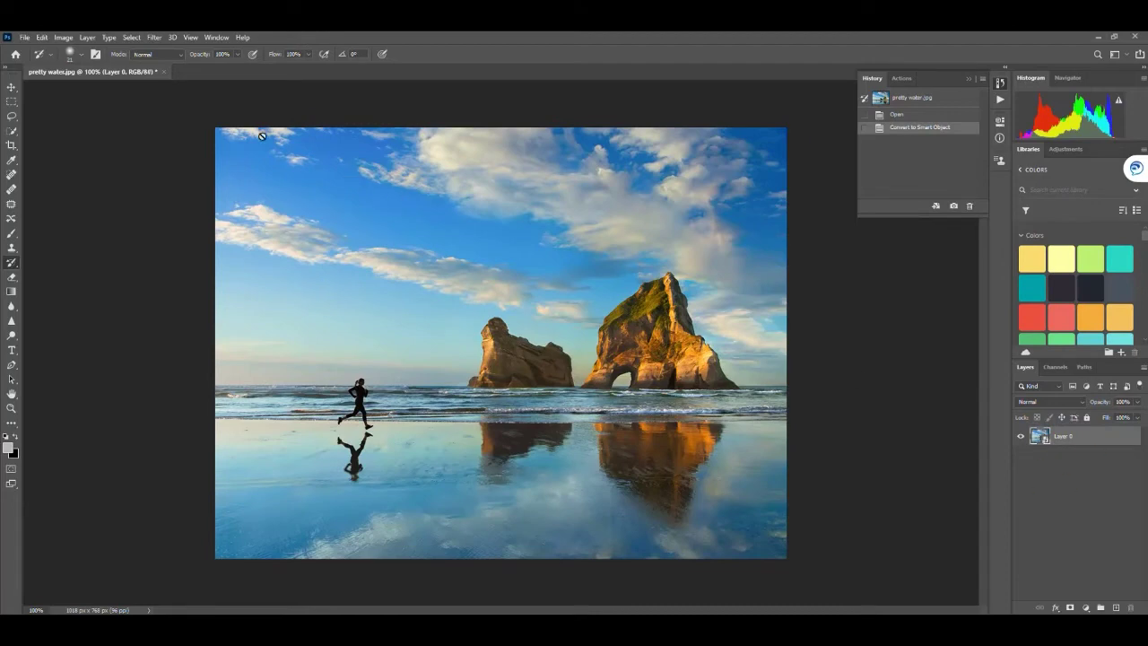
{"action": "left_click", "coordinate": [156, 38]}
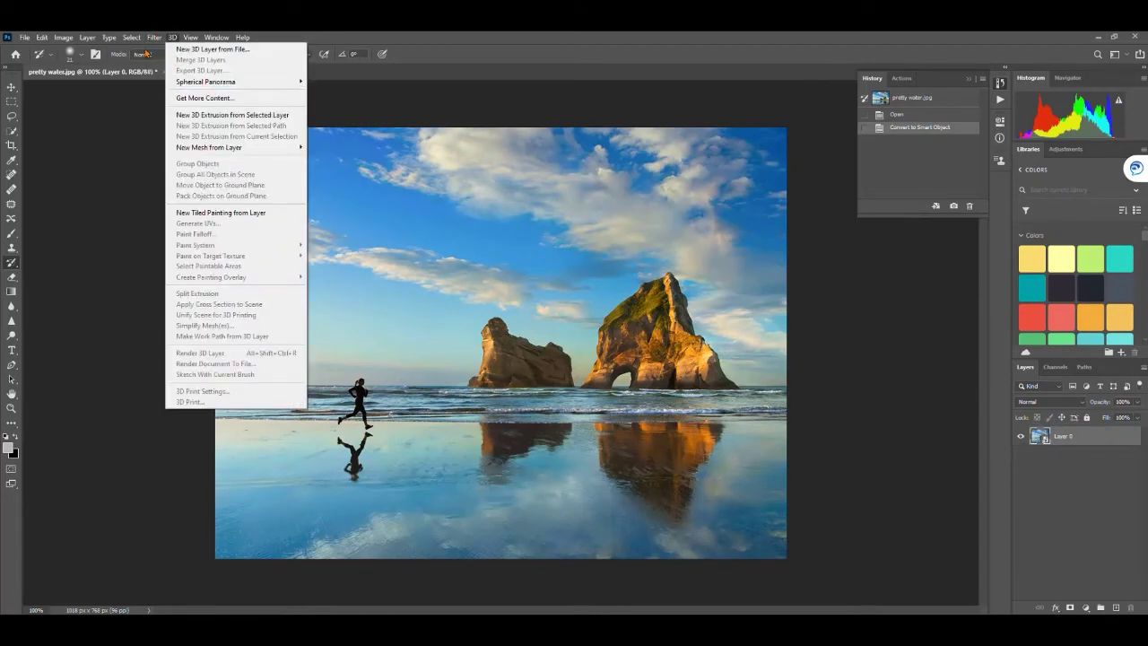
Delete the Glass effect in Filter Gallery, leaving Stained Glass alone as Layer 0's smart filter.
{"action": "mouse_move", "coordinate": [154, 38]}
{"action": "left_click", "coordinate": [170, 82]}
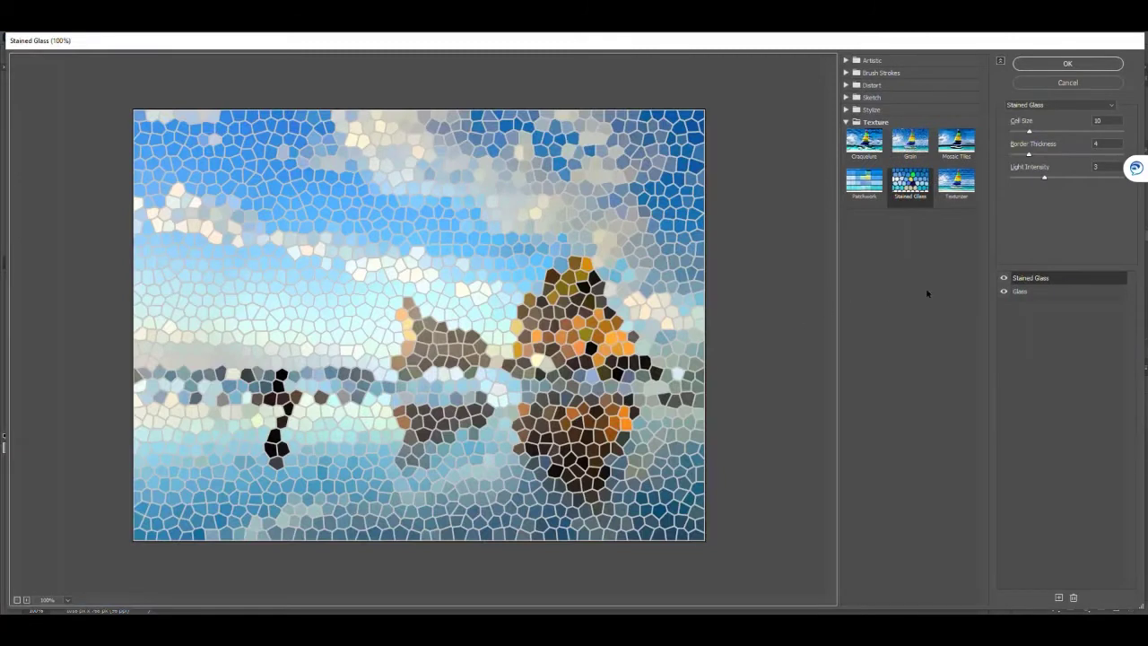
{"action": "left_click", "coordinate": [1074, 598]}
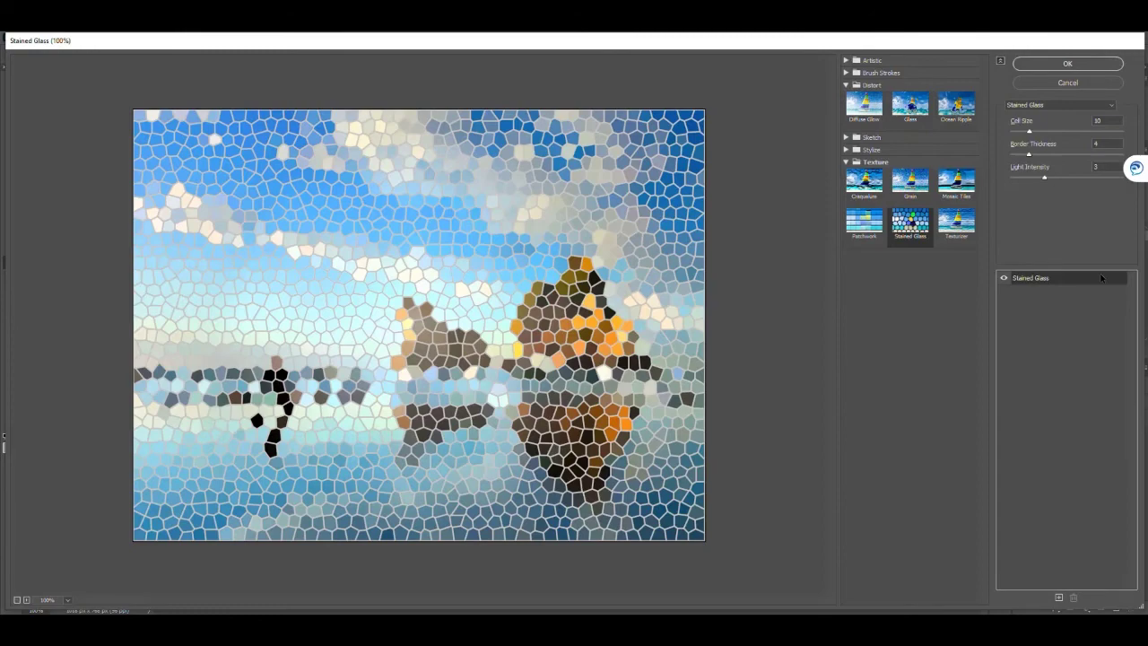
{"action": "left_click", "coordinate": [1067, 64]}
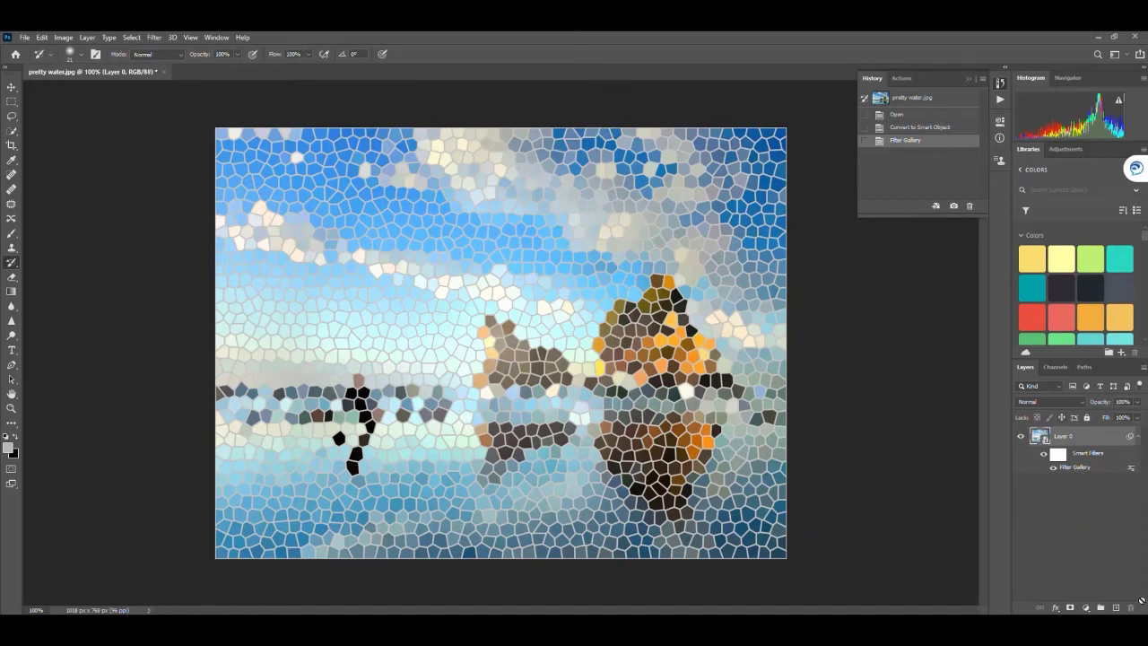
Re-edit the Filter Gallery smart filter to raise Stained Glass Cell Size from 10 to 23.
{"action": "double_click", "coordinate": [1083, 469]}
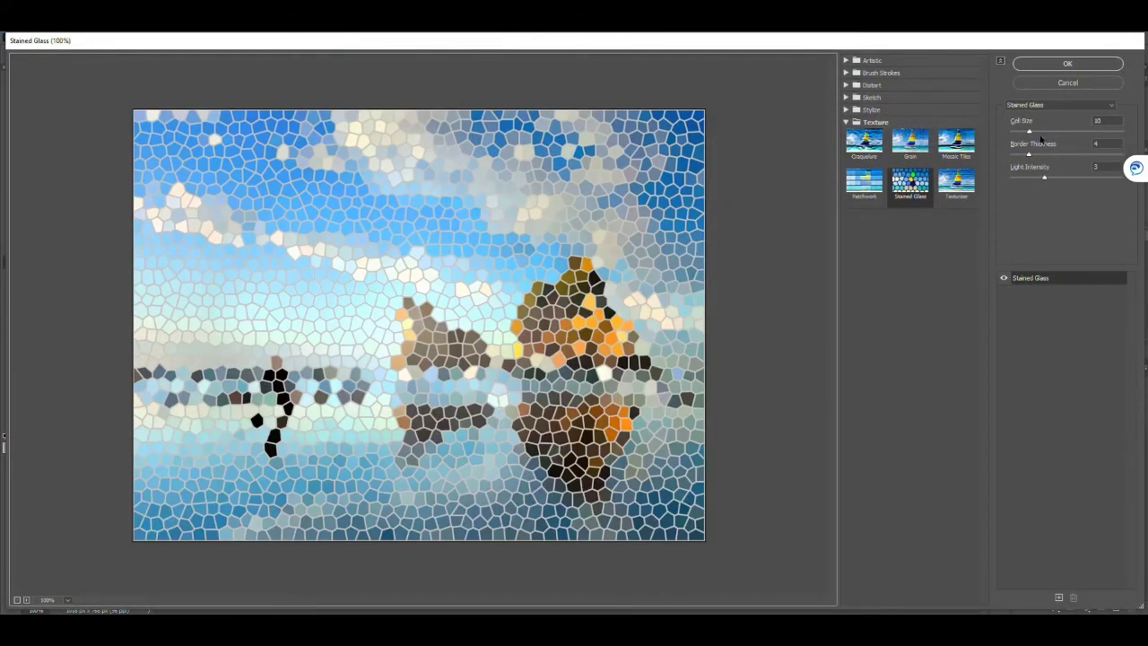
{"action": "left_click_drag", "start_coordinate": [1028, 133], "coordinate": [1061, 133]}
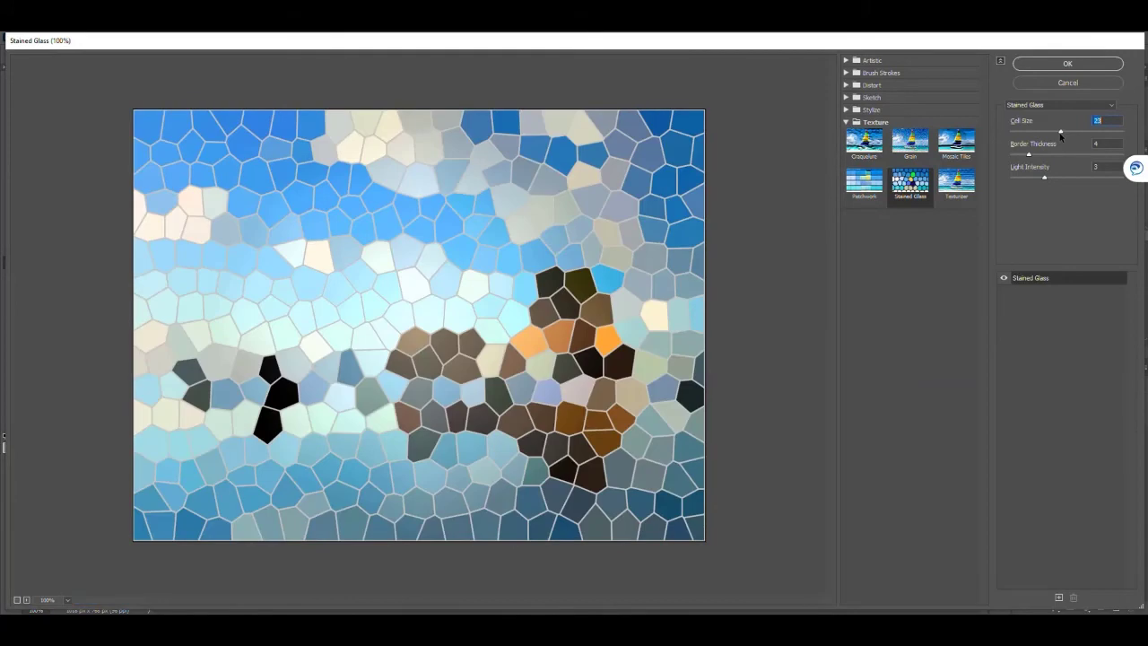
{"action": "left_click", "coordinate": [1066, 64]}
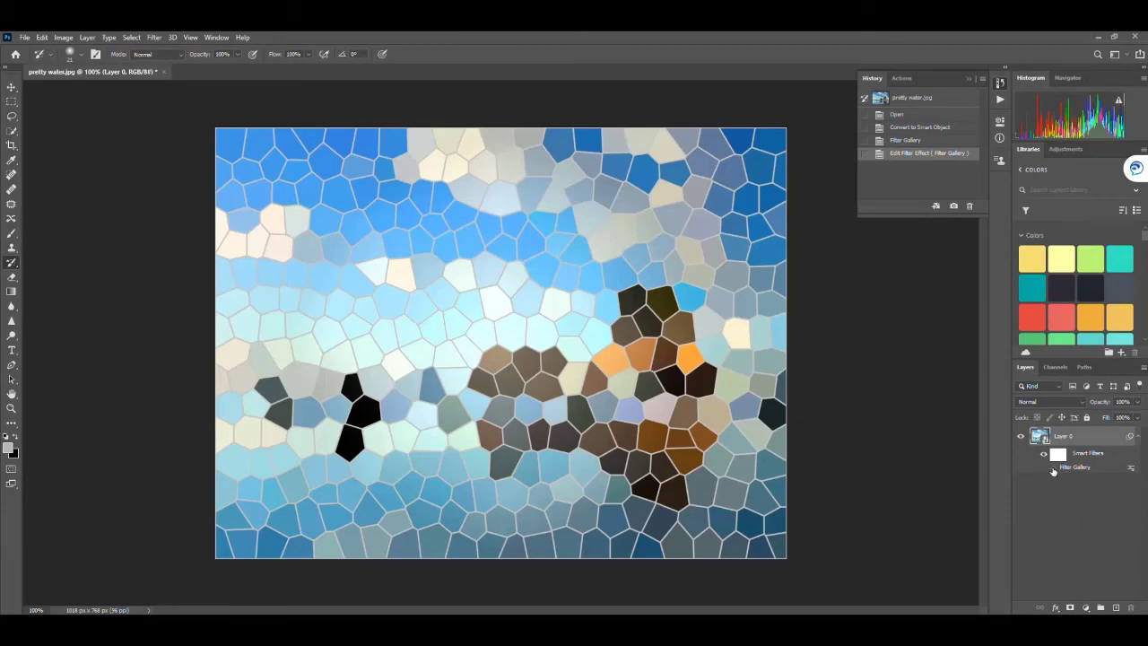
Compare the photo with the smart filter hidden, then select the Brush and target the filter mask.
{"action": "left_click", "coordinate": [1054, 470]}
{"action": "left_click", "coordinate": [1053, 468]}
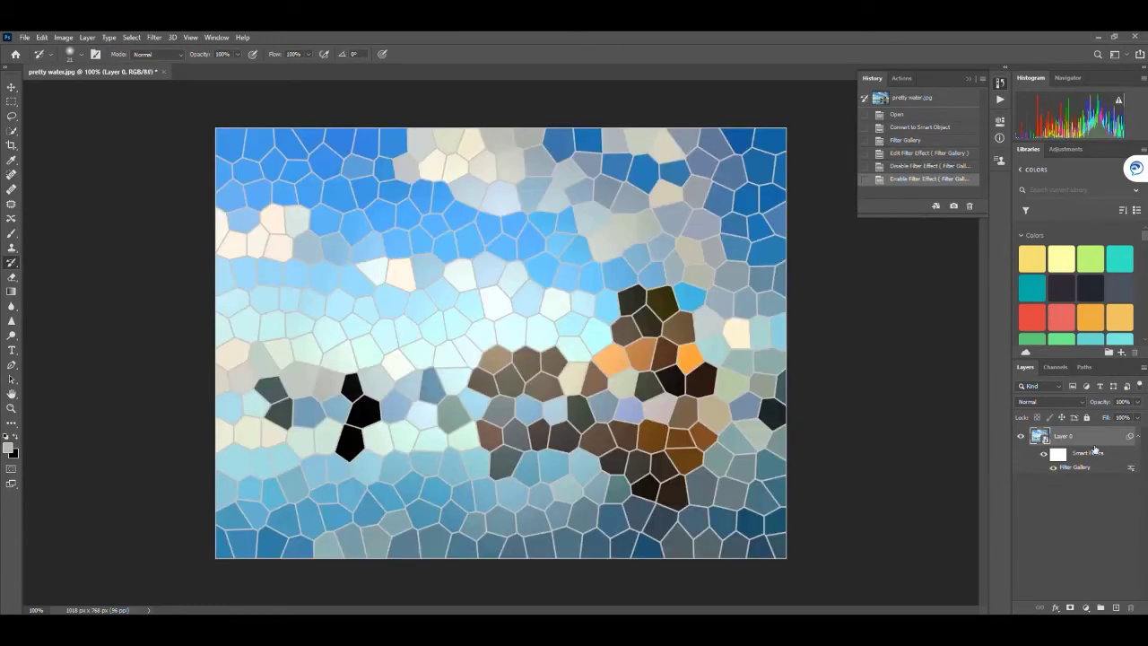
{"action": "left_click", "coordinate": [13, 235]}
{"action": "left_click", "coordinate": [1061, 457]}
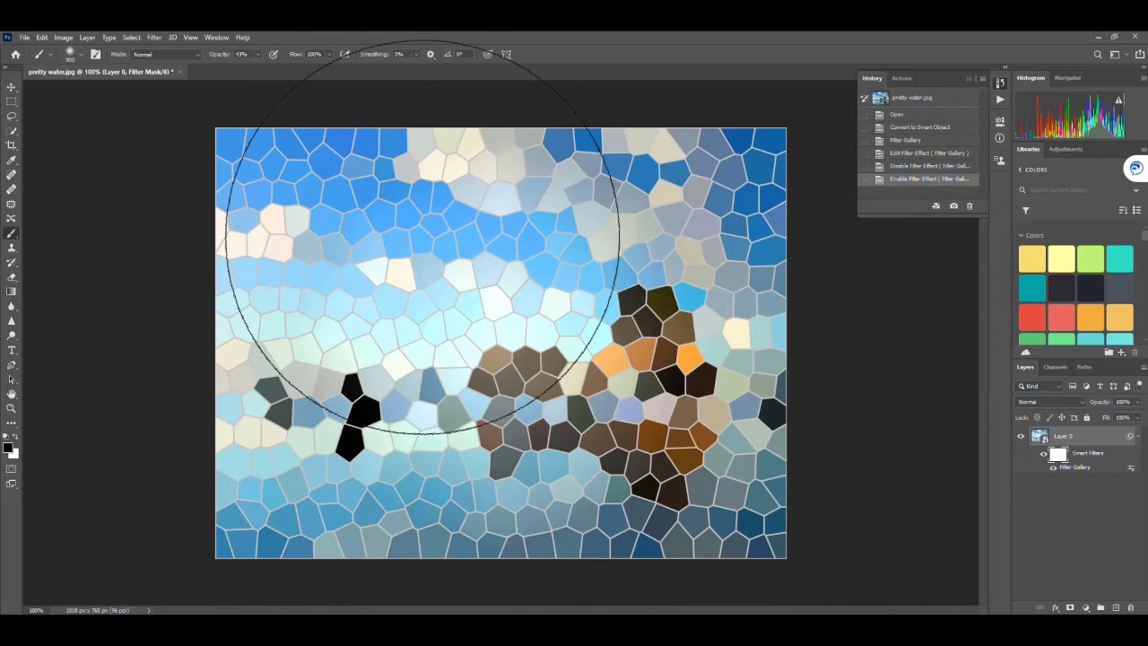
Paint black over the sky at 100% opacity with a smaller brush to reveal the original clouds.
{"action": "key", "text": "bracketleft"}
{"action": "key", "text": "bracketleft"}
{"action": "mouse_move", "coordinate": [270, 221]}
{"action": "left_mouse_down"}
{"action": "mouse_move", "coordinate": [587, 162]}
{"action": "mouse_move", "coordinate": [746, 150]}
{"action": "mouse_move", "coordinate": [178, 194]}
{"action": "mouse_move", "coordinate": [224, 175]}
{"action": "left_mouse_up"}
{"action": "left_click", "coordinate": [257, 55]}
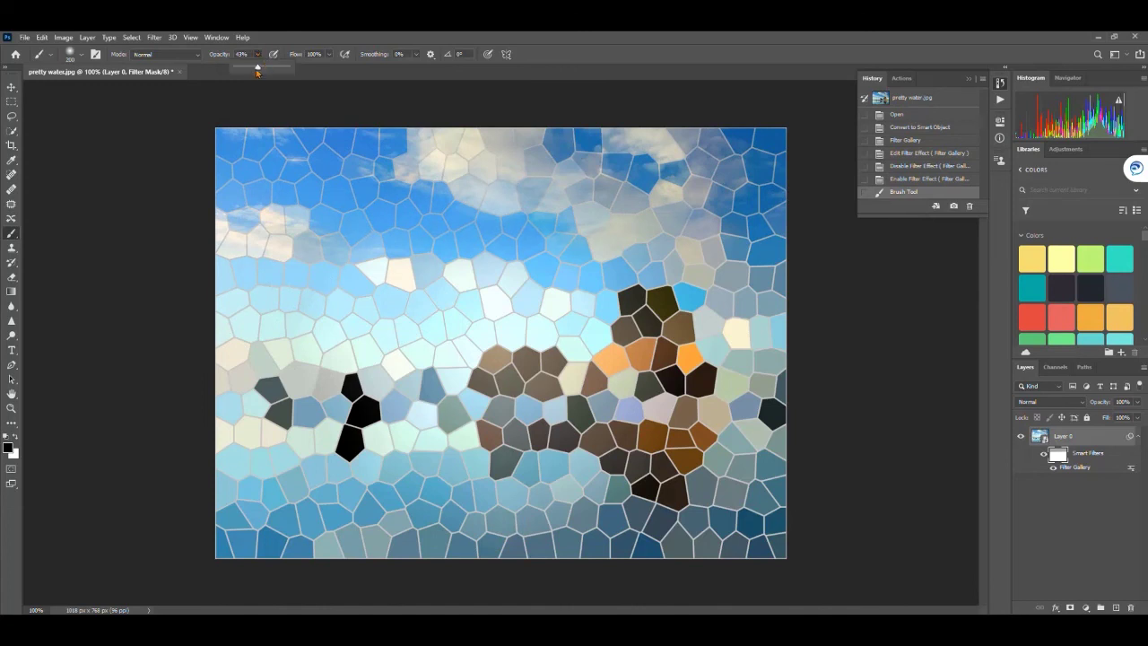
{"action": "left_click_drag", "start_coordinate": [256, 72], "coordinate": [294, 68]}
{"action": "mouse_move", "coordinate": [243, 141]}
{"action": "left_mouse_down"}
{"action": "mouse_move", "coordinate": [186, 141]}
{"action": "mouse_move", "coordinate": [781, 137]}
{"action": "mouse_move", "coordinate": [507, 180]}
{"action": "mouse_move", "coordinate": [290, 183]}
{"action": "mouse_move", "coordinate": [196, 199]}
{"action": "mouse_move", "coordinate": [356, 233]}
{"action": "mouse_move", "coordinate": [591, 196]}
{"action": "mouse_move", "coordinate": [562, 245]}
{"action": "mouse_move", "coordinate": [250, 253]}
{"action": "mouse_move", "coordinate": [191, 278]}
{"action": "mouse_move", "coordinate": [386, 302]}
{"action": "mouse_move", "coordinate": [287, 304]}
{"action": "mouse_move", "coordinate": [416, 331]}
{"action": "mouse_move", "coordinate": [507, 277]}
{"action": "mouse_move", "coordinate": [548, 297]}
{"action": "mouse_move", "coordinate": [566, 287]}
{"action": "mouse_move", "coordinate": [500, 245]}
{"action": "mouse_move", "coordinate": [347, 313]}
{"action": "mouse_move", "coordinate": [225, 287]}
{"action": "left_mouse_up"}
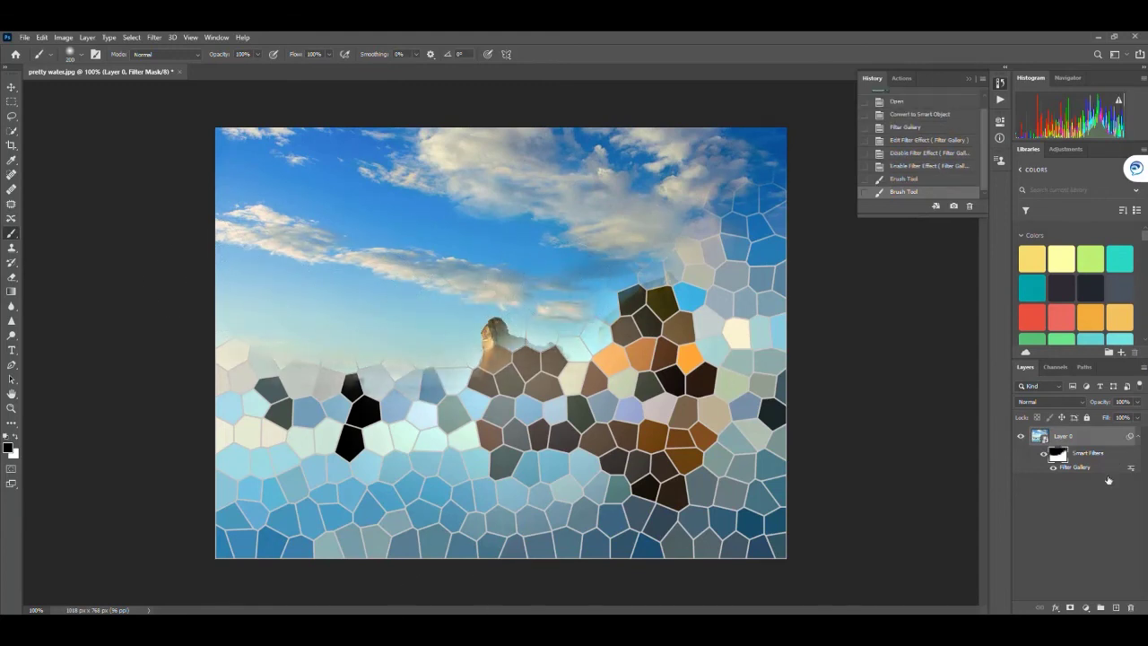